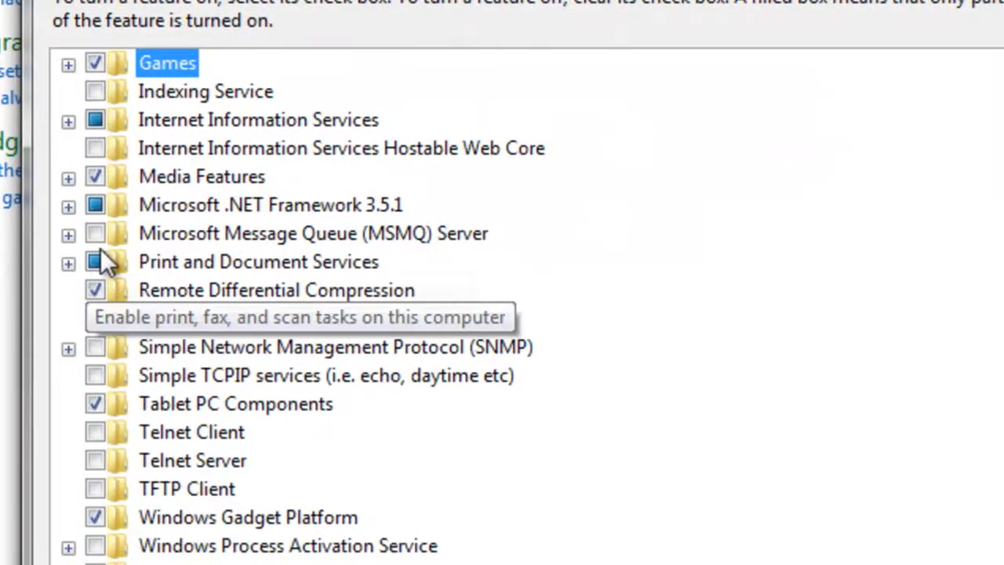
Turn on the IIS 6 Management Console and IIS Metabase compatibility features under IIS 6 Management Compatibility in the Web Management Tools.
click(68, 121)
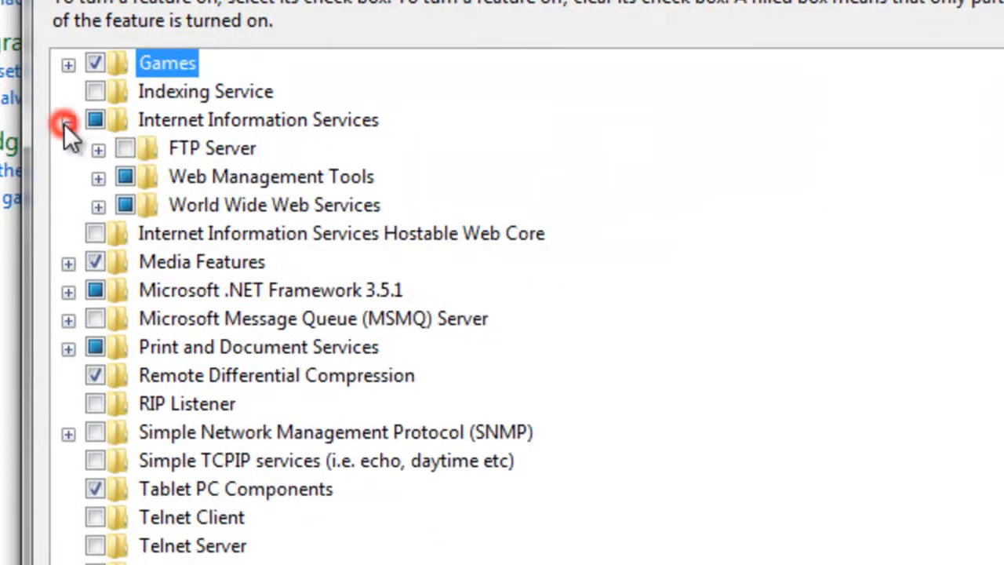
click(98, 178)
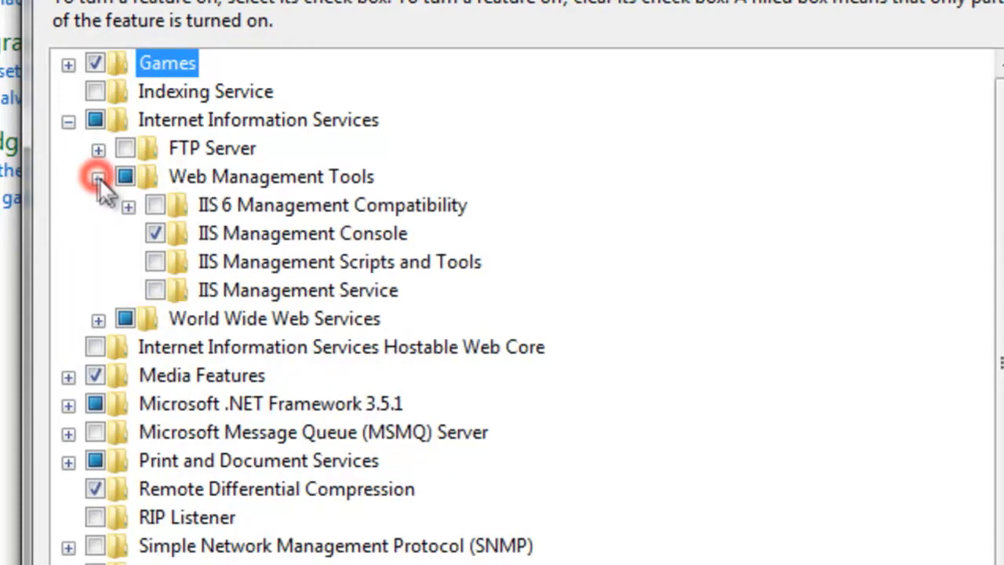
click(129, 206)
click(155, 206)
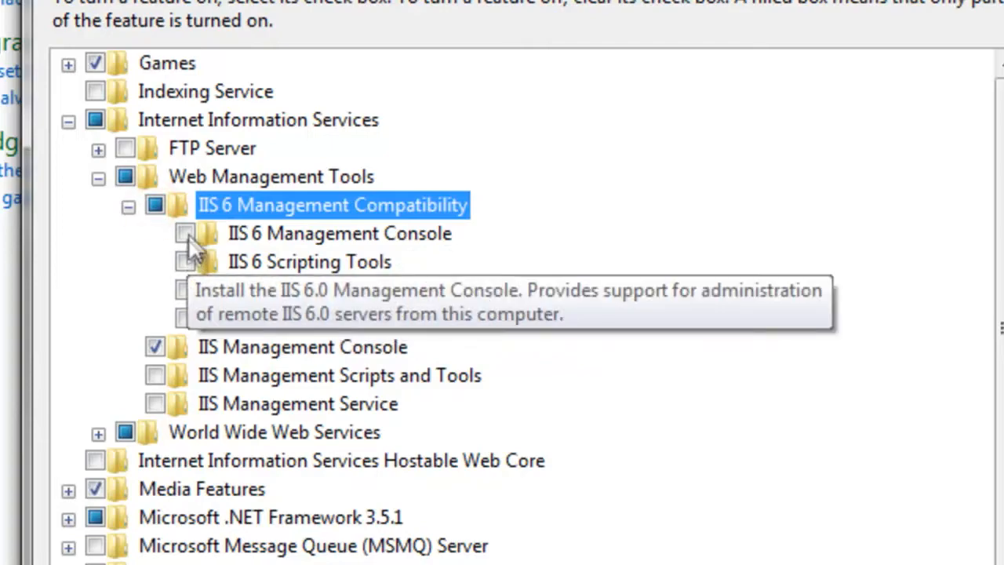
click(184, 233)
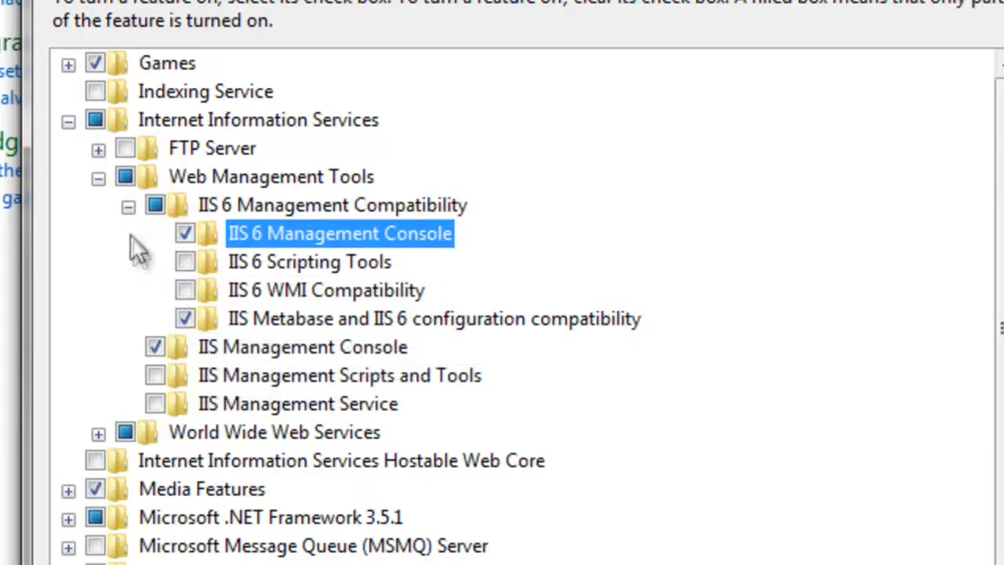
click(128, 206)
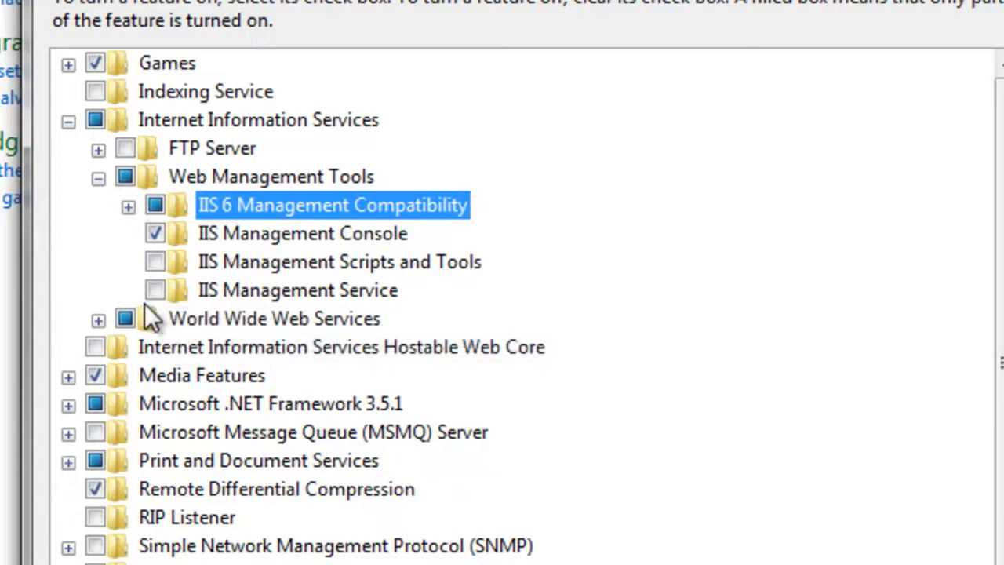
Enable ASP.NET in the Application Development Features of World Wide Web Services and apply the Windows feature changes.
click(98, 319)
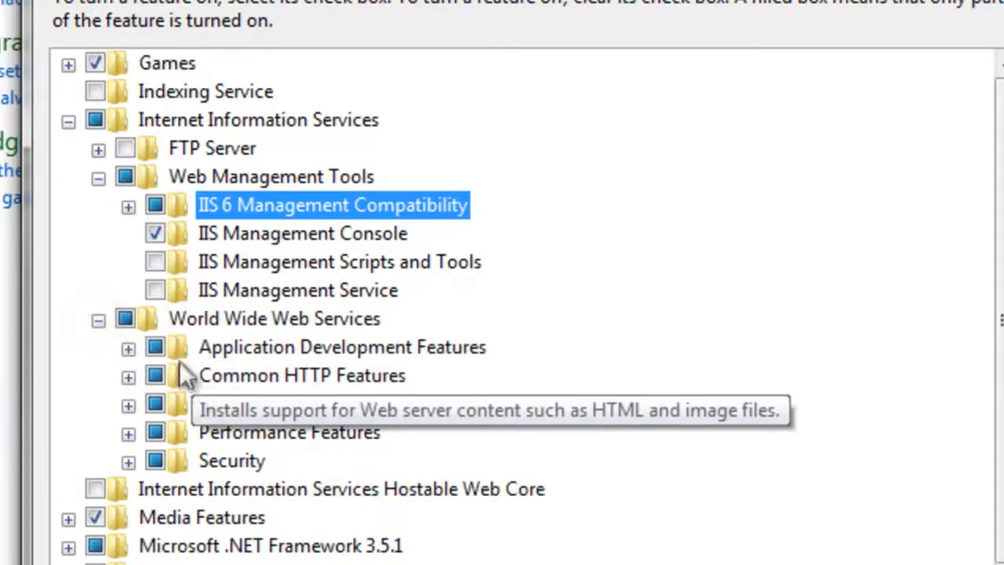
click(128, 347)
click(185, 432)
click(186, 432)
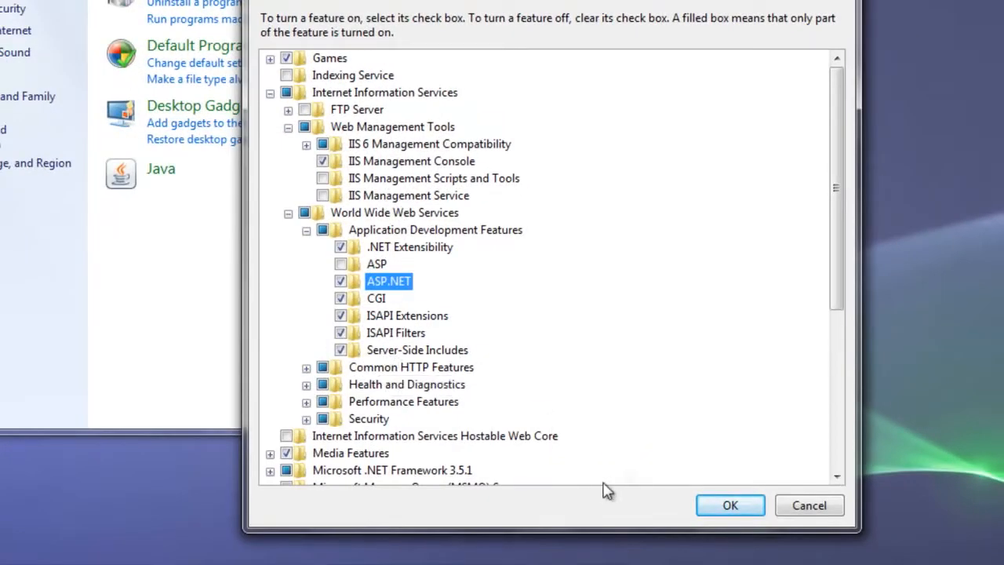
click(717, 509)
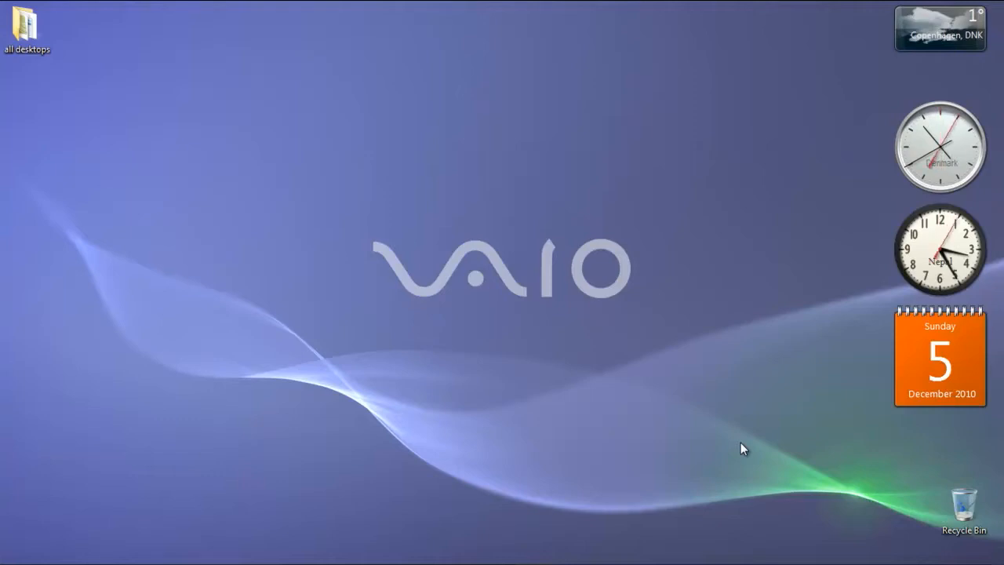
Open the list of installed programs in the Control Panel.
click(13, 559)
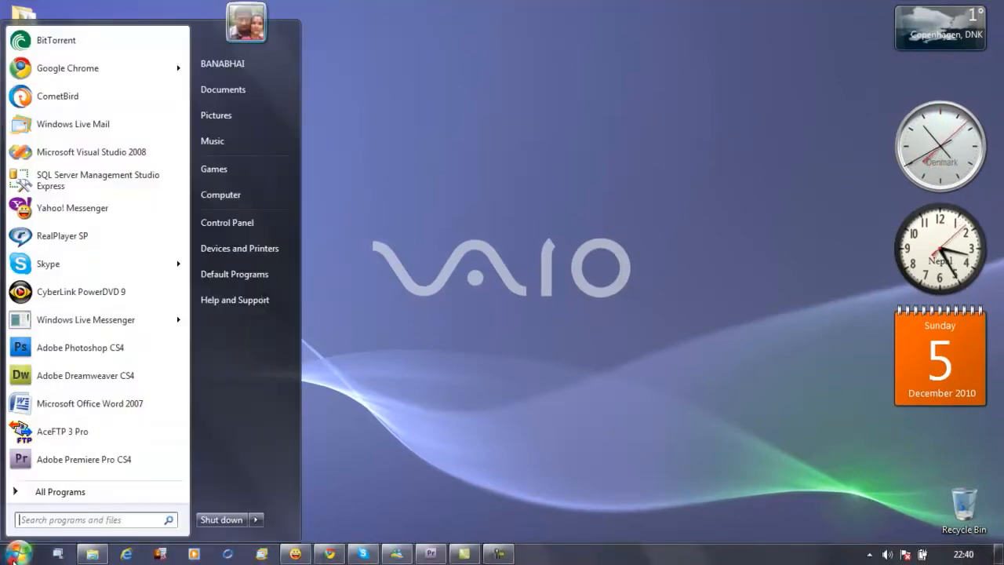
click(240, 225)
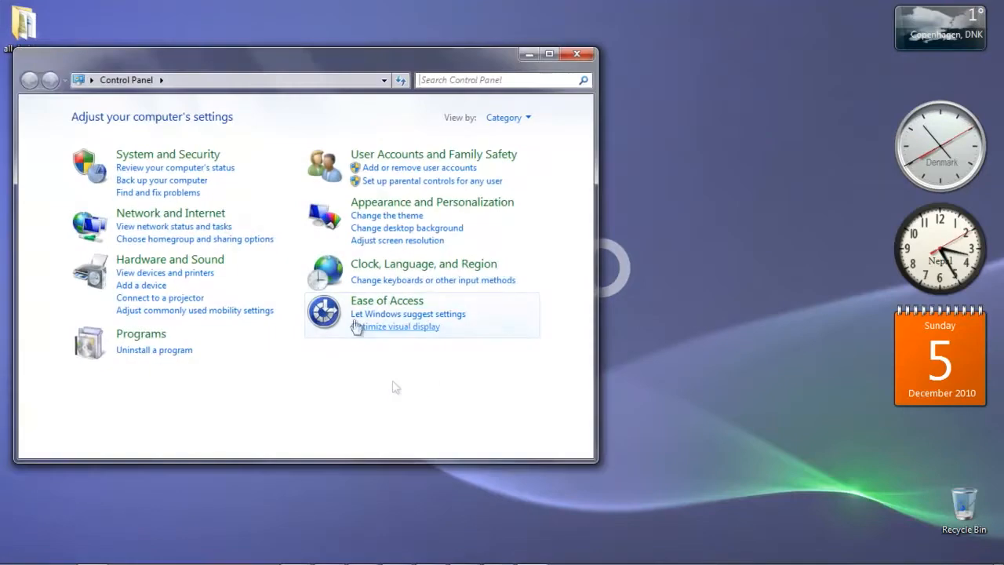
click(148, 357)
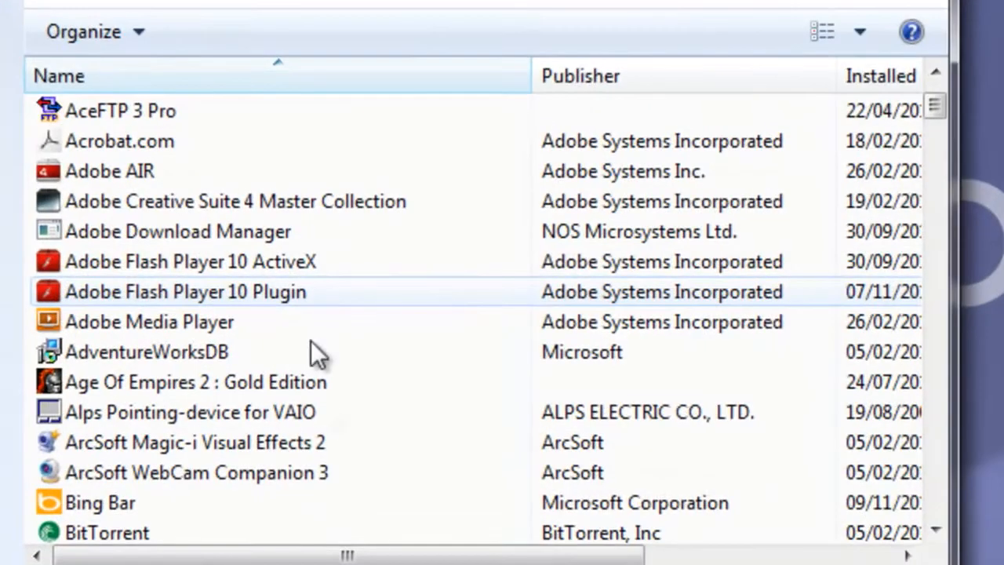
Examine the installed programs for the Microsoft .NET Framework and ASP.NET AJAX Extensions entries.
scroll(314, 442, down, 4)
scroll(314, 442, down, 3)
scroll(314, 442, down, 5)
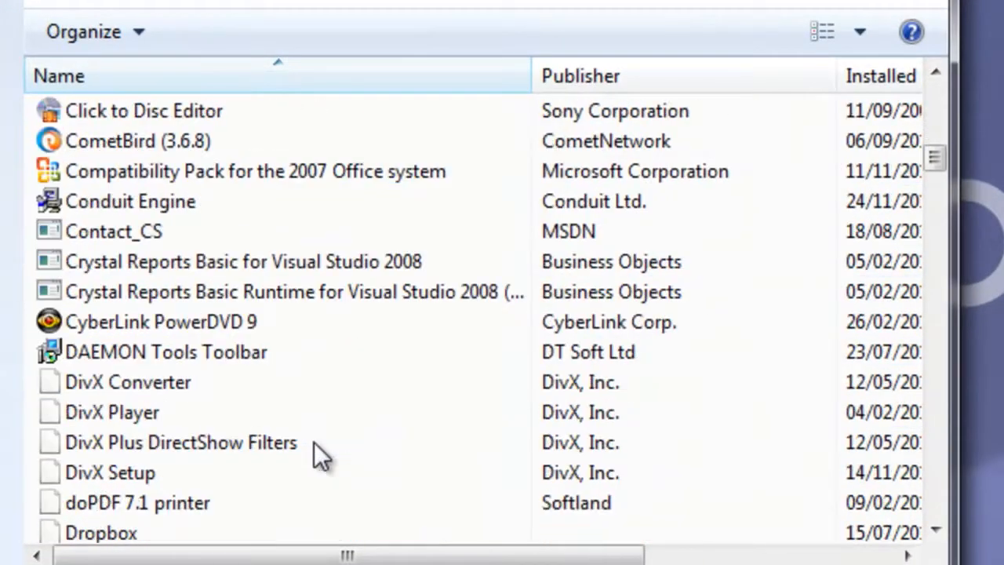
scroll(309, 445, down, 5)
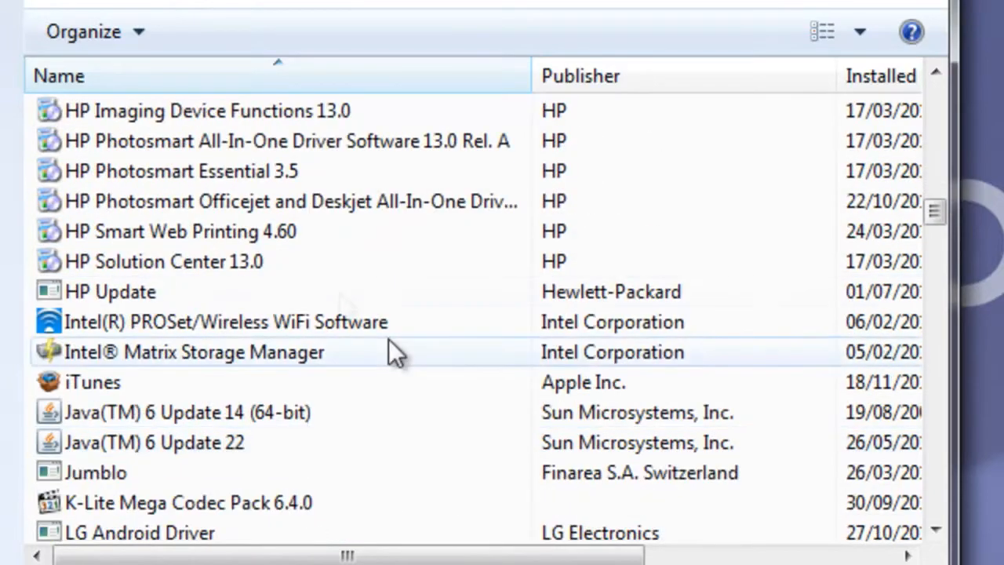
scroll(339, 299, up, 1)
scroll(336, 292, down, 8)
scroll(336, 293, down, 1)
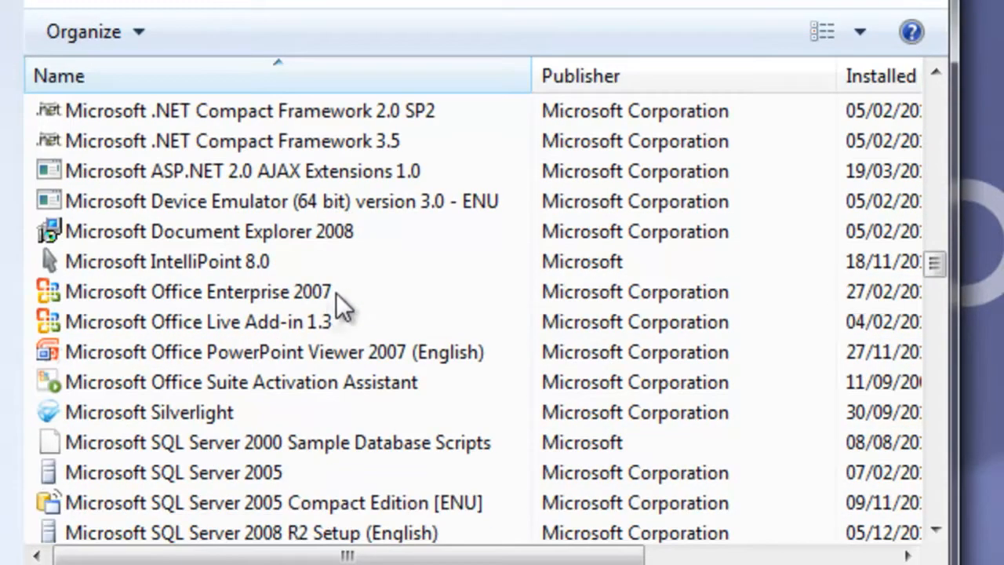
click(335, 142)
click(342, 173)
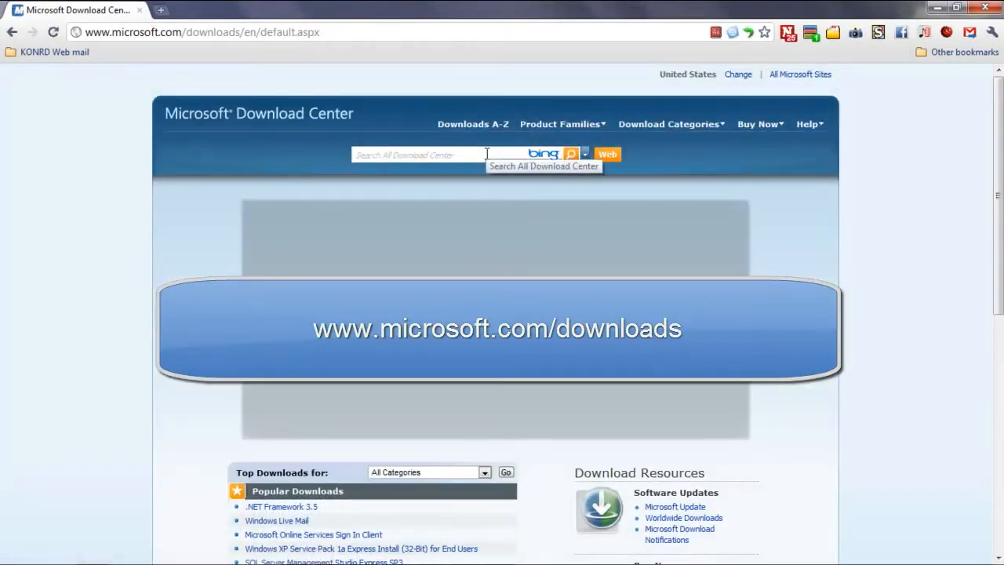
Search the Microsoft Download Center for "ajax" and download ASP.NET AJAX 1.0.
click(428, 154)
text(aja)
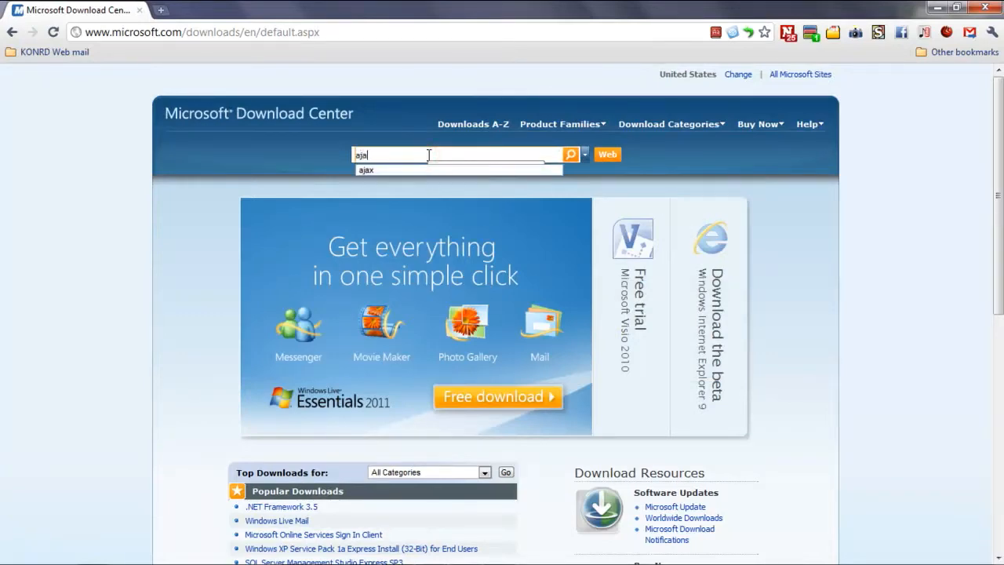
text(x)
key(Return)
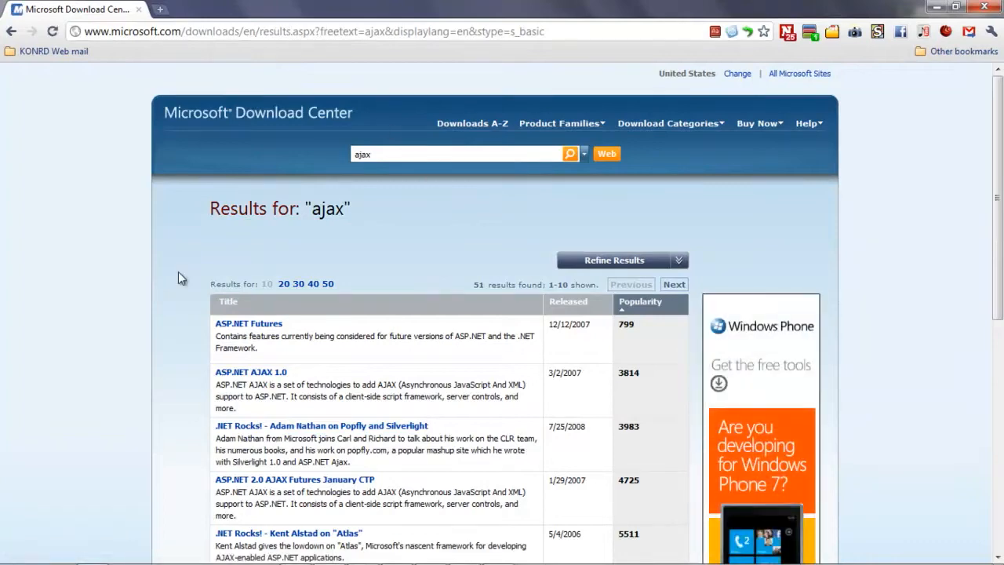
click(271, 374)
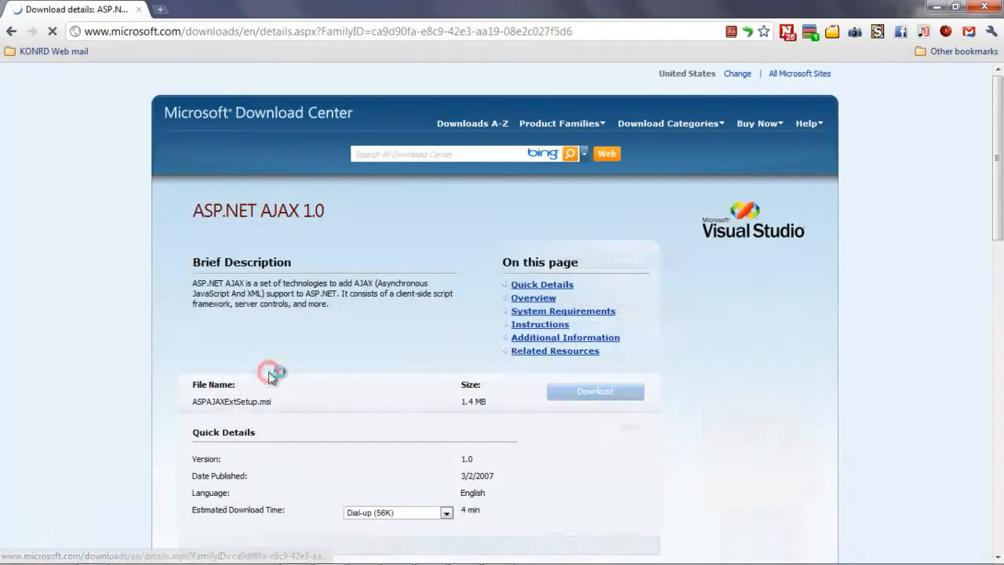
click(583, 392)
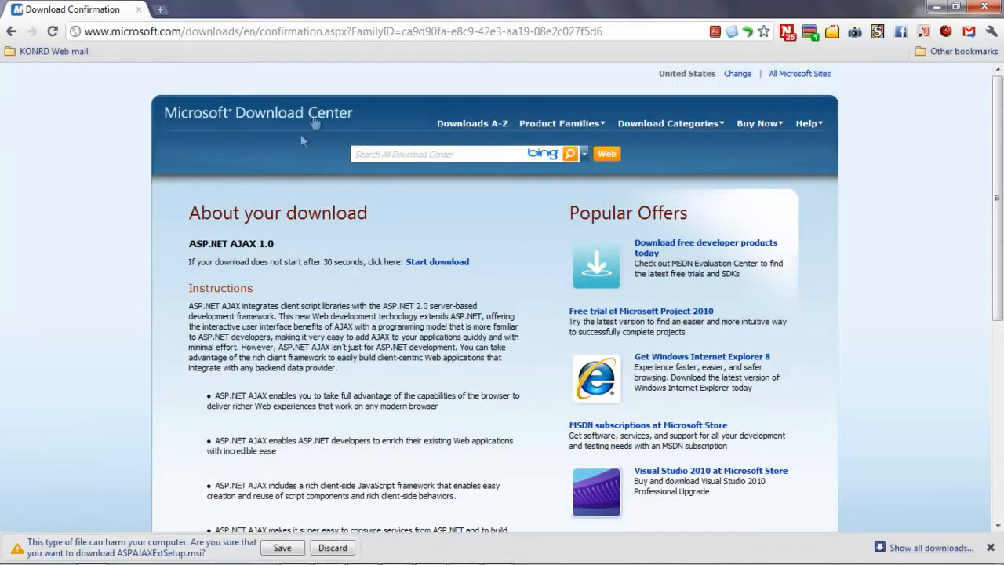
Return to the Download Center home page, search for ".Net Framework" and download .NET Framework 3.5.
click(317, 116)
click(397, 155)
text(.NetFra)
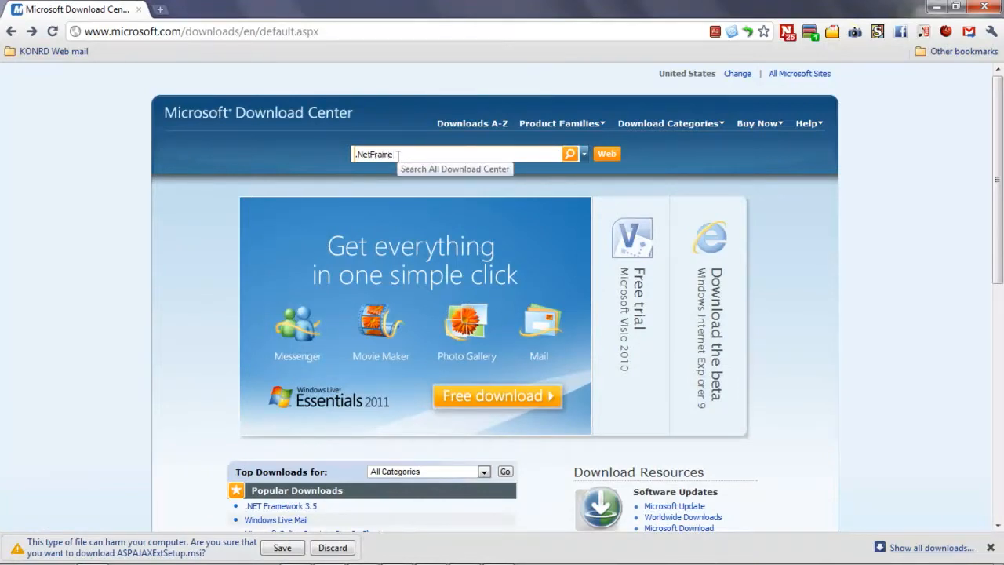
text(me)
key(Left)
key(Left)
key(Left)
key(Left)
key(Left)
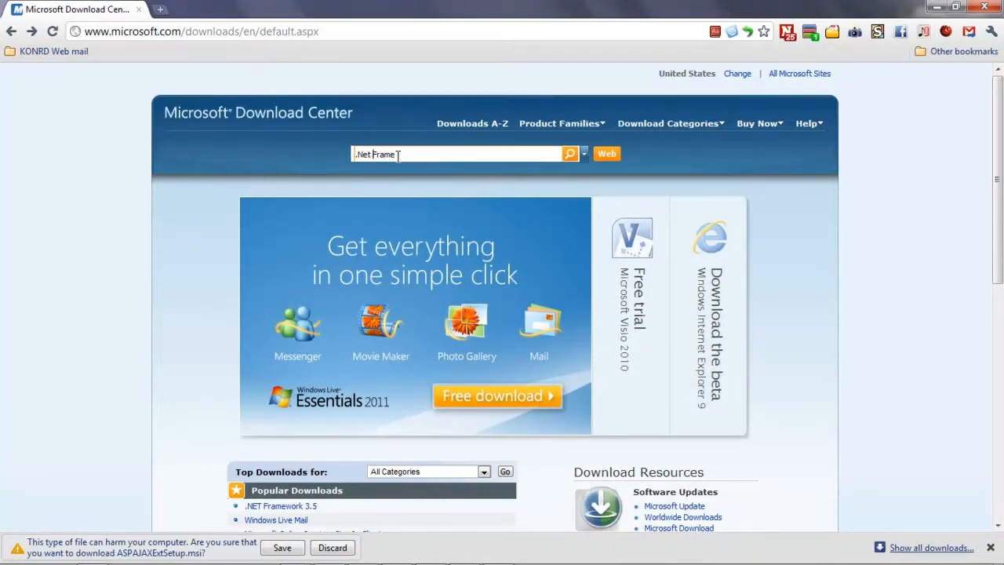
text(work)
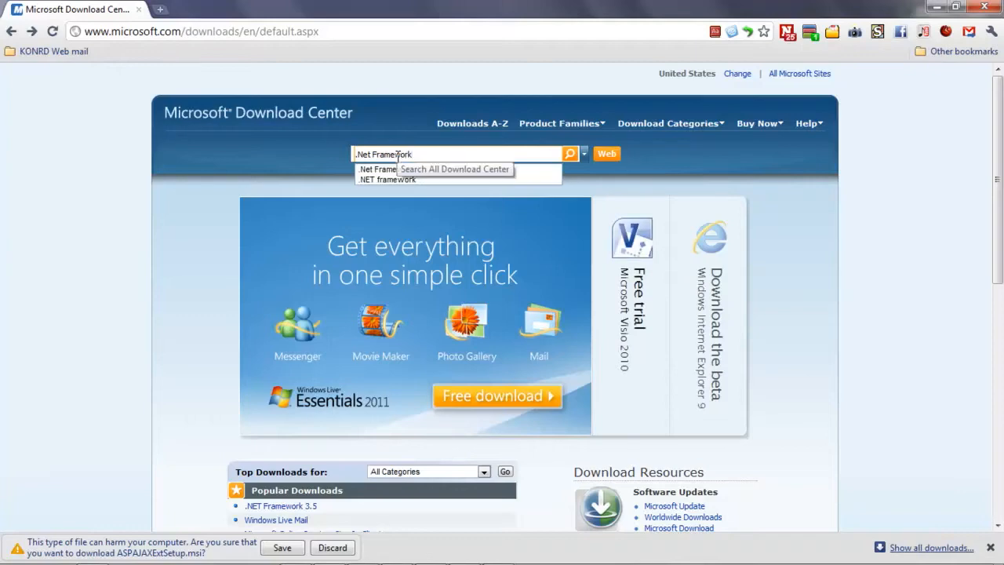
key(Return)
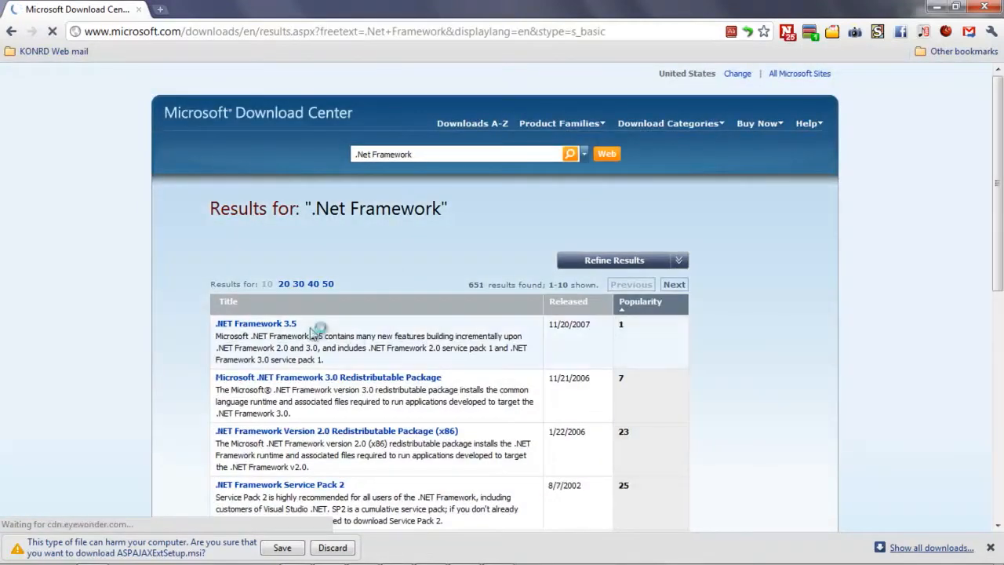
click(288, 327)
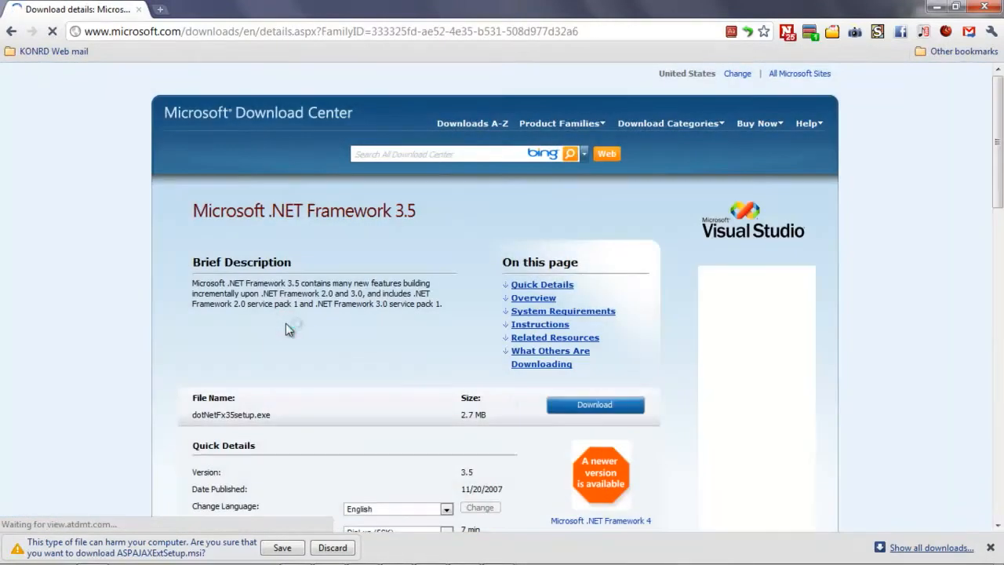
click(578, 404)
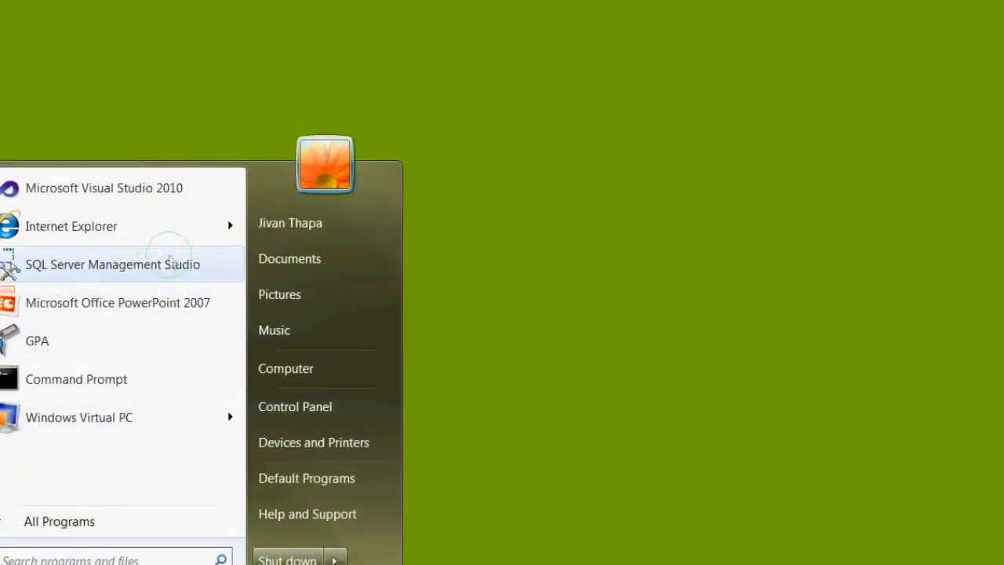
Highlight "Available free" on the SQL Server 2008 R2 Express page and open its other installation options.
click(211, 262)
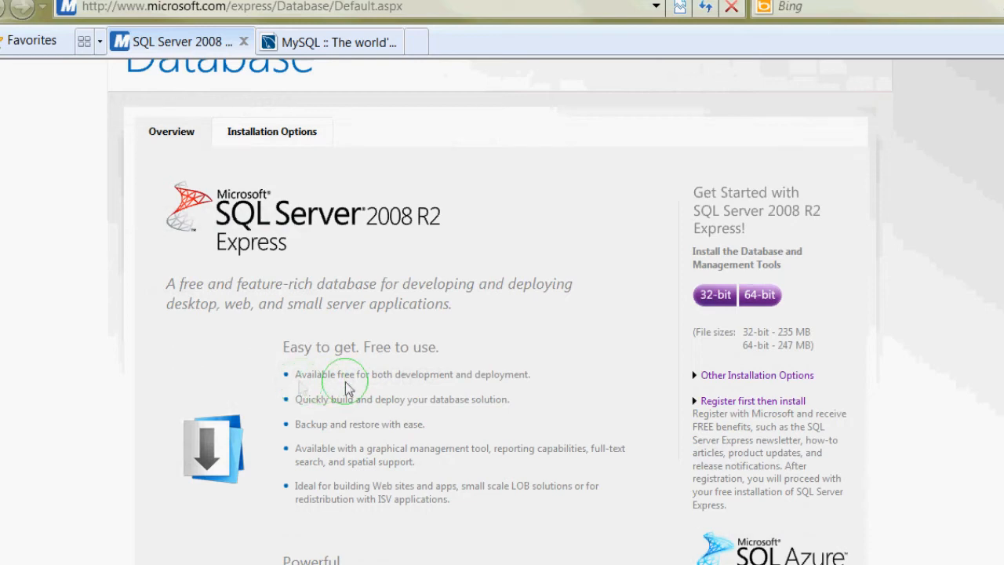
drag(295, 375, 357, 375)
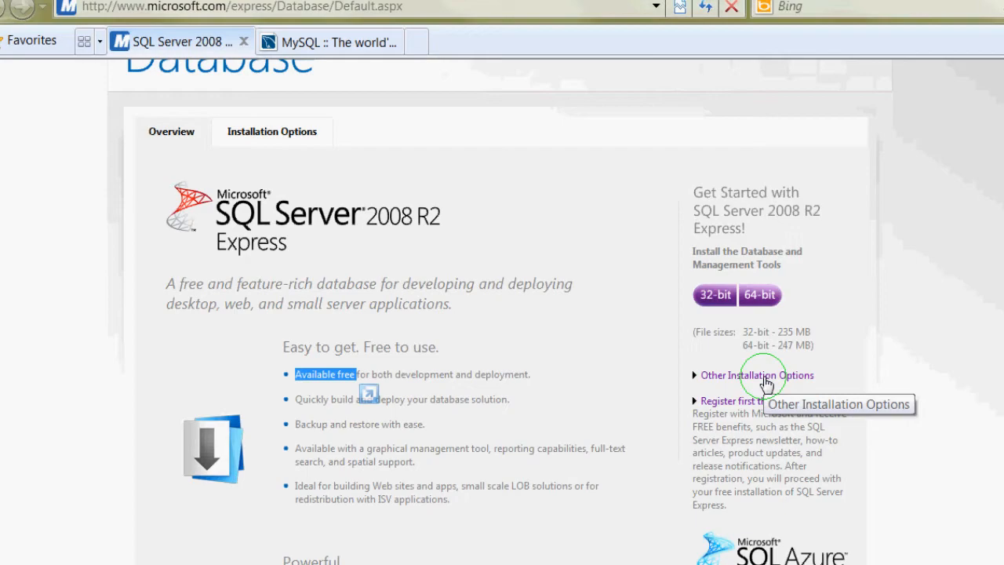
click(766, 384)
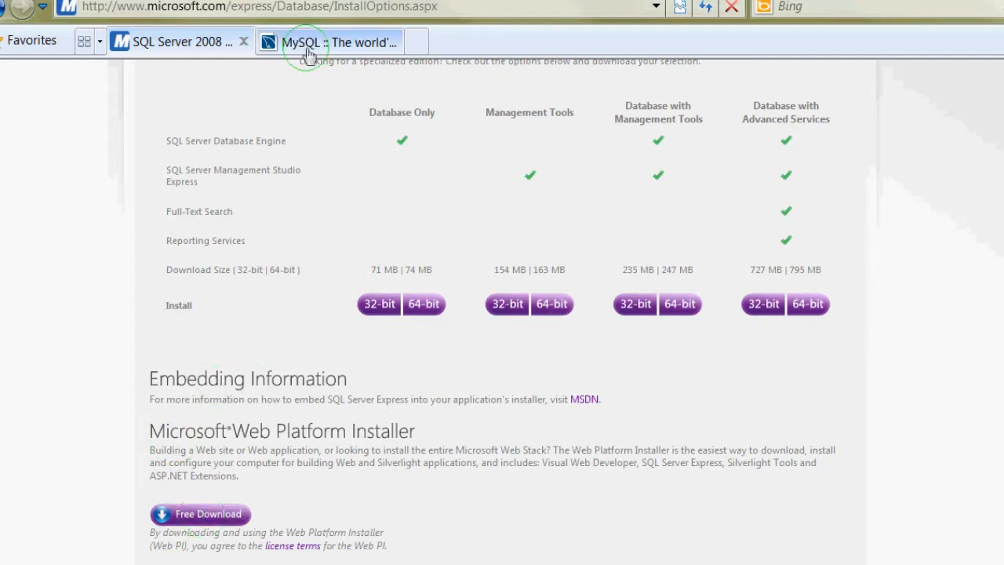
View the MySQL website as an alternative to the SQL Server Express installation options.
click(308, 47)
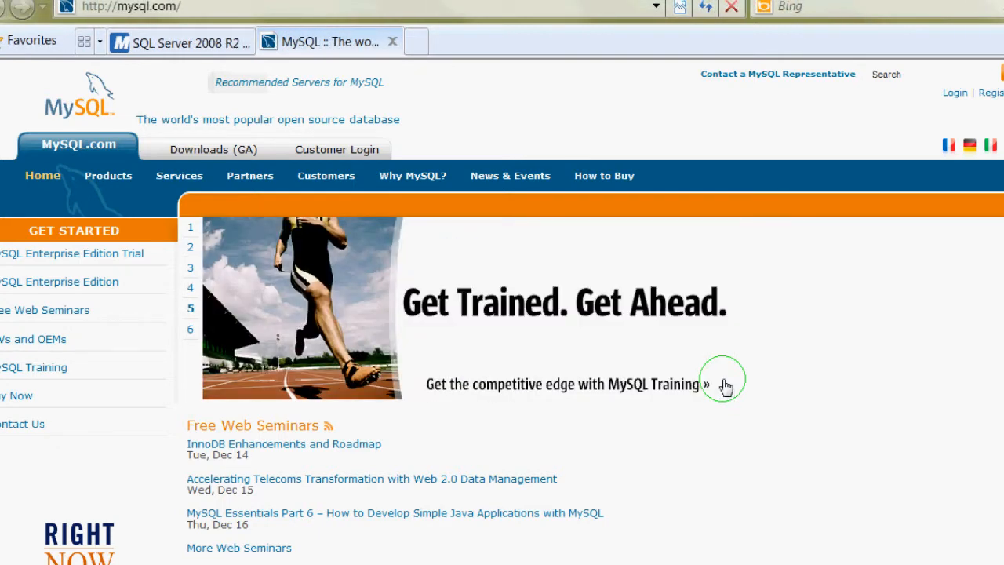
click(179, 43)
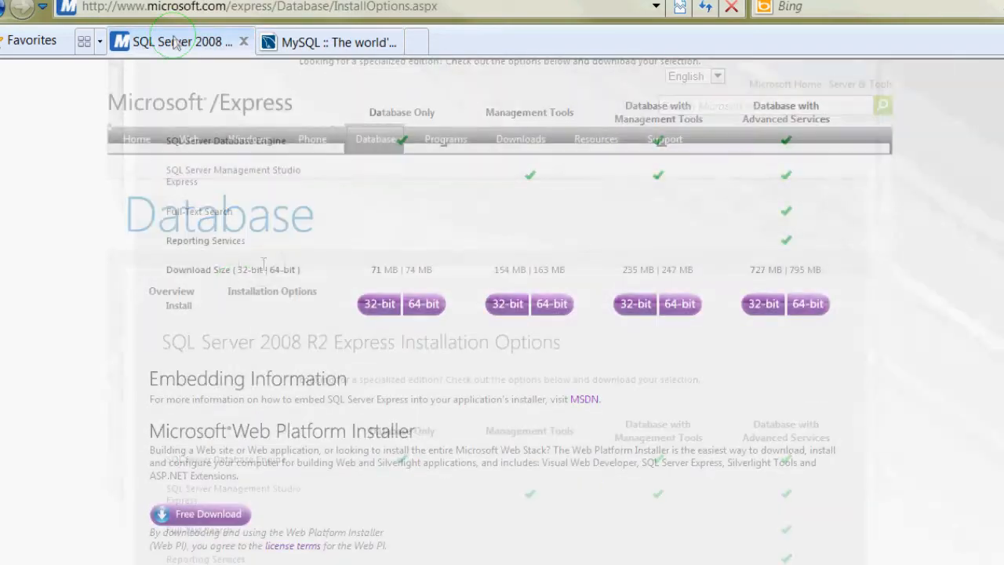
click(337, 40)
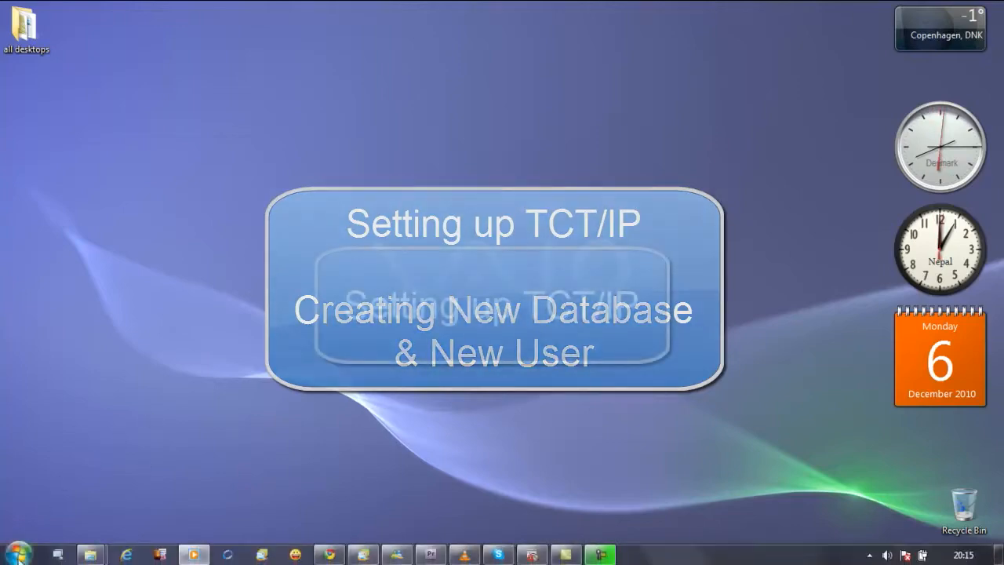
Open SQL Server Configuration Manager from the configuration tools of Microsoft SQL Server 2005.
click(19, 554)
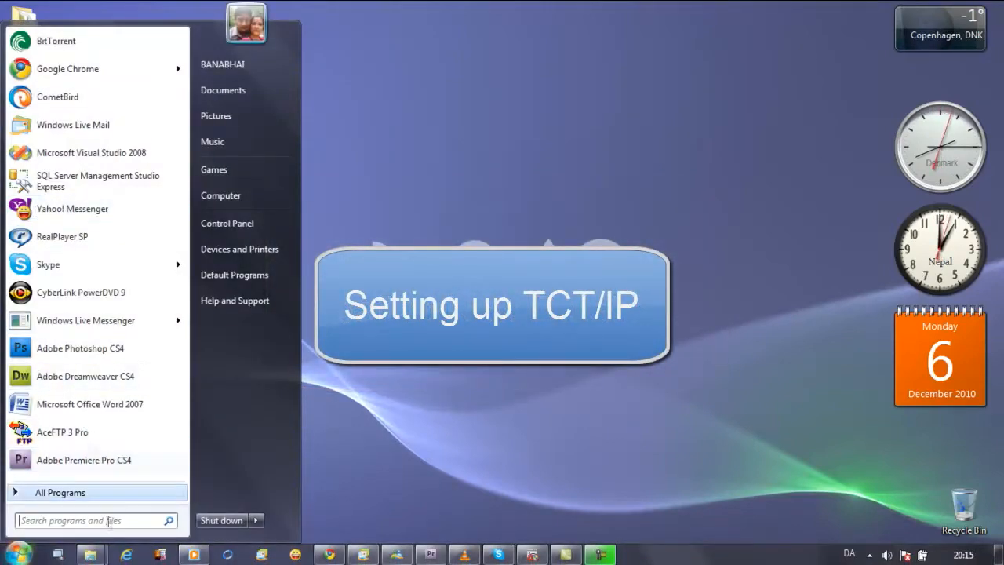
click(110, 493)
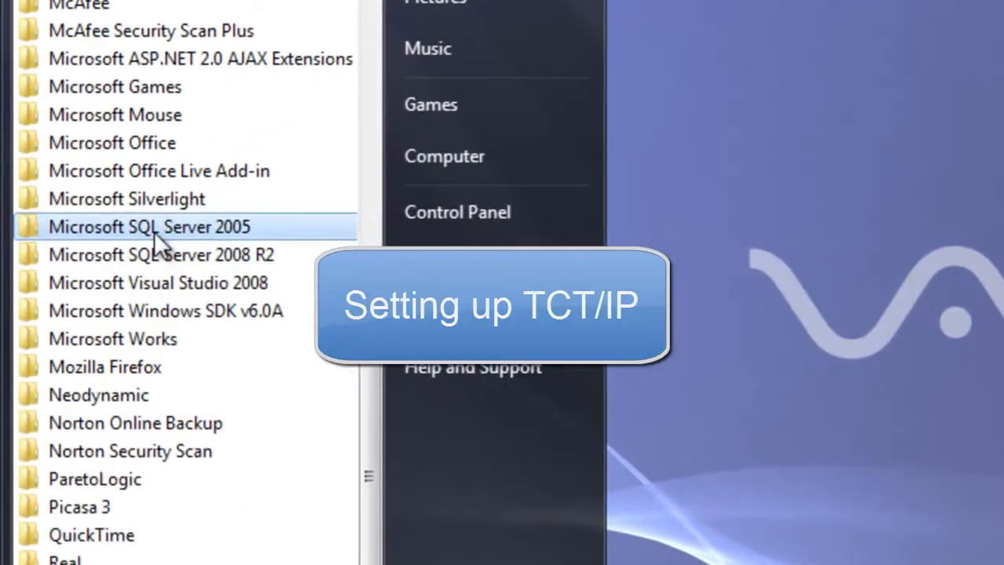
click(102, 232)
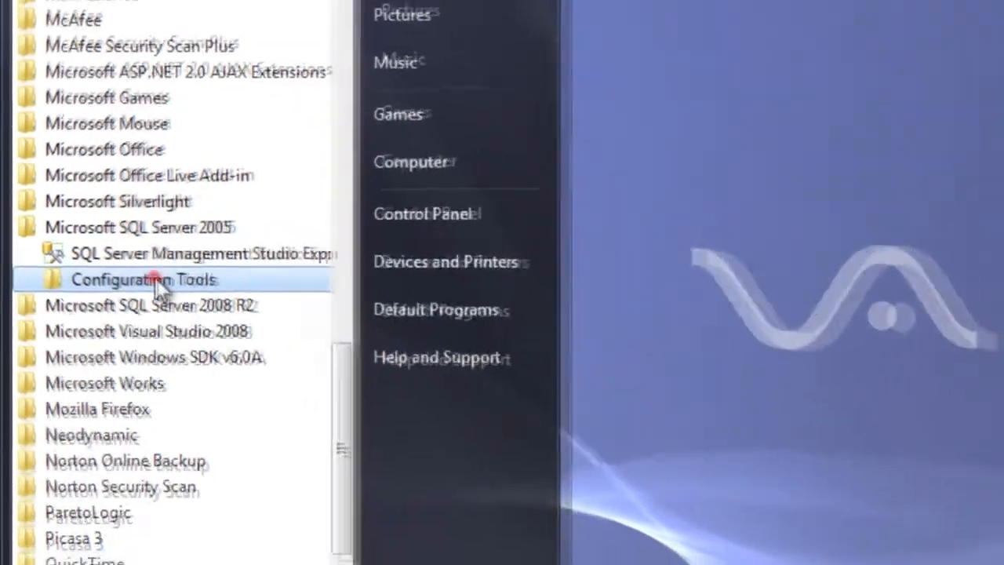
click(168, 282)
click(167, 291)
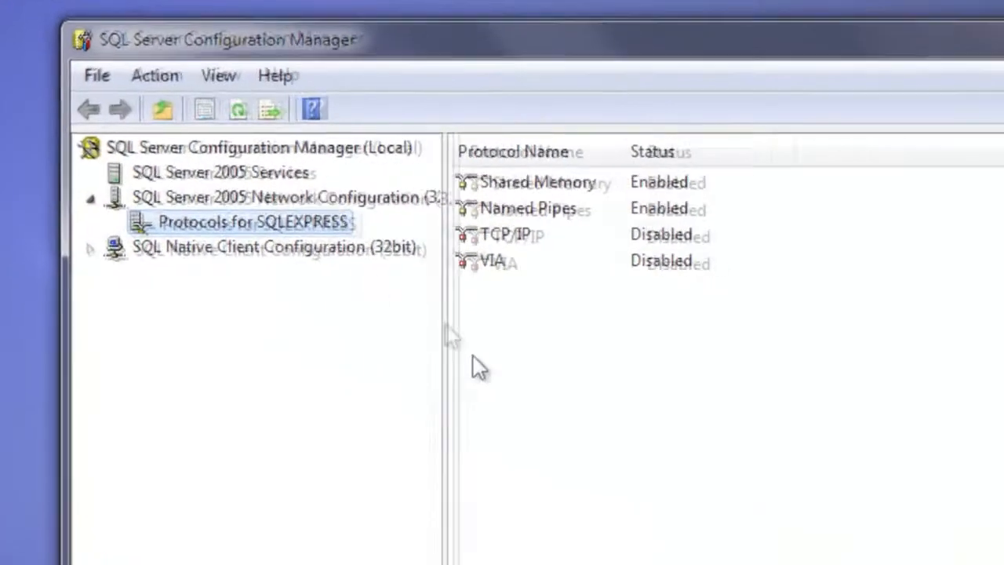
Enable the TCP/IP protocol in Protocols for SQLEXPRESS and acknowledge the service restart notice.
click(317, 229)
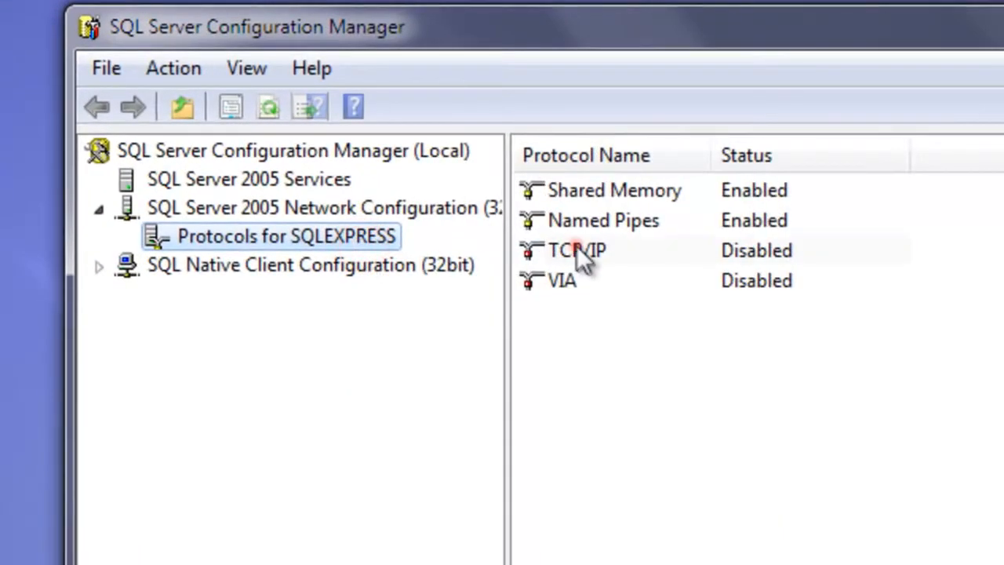
click(580, 254)
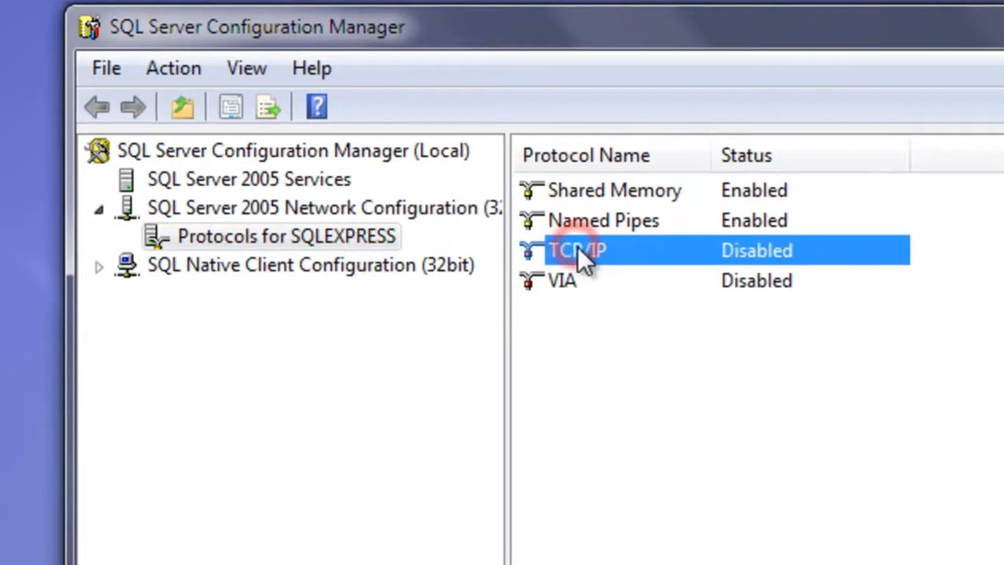
click(349, 237)
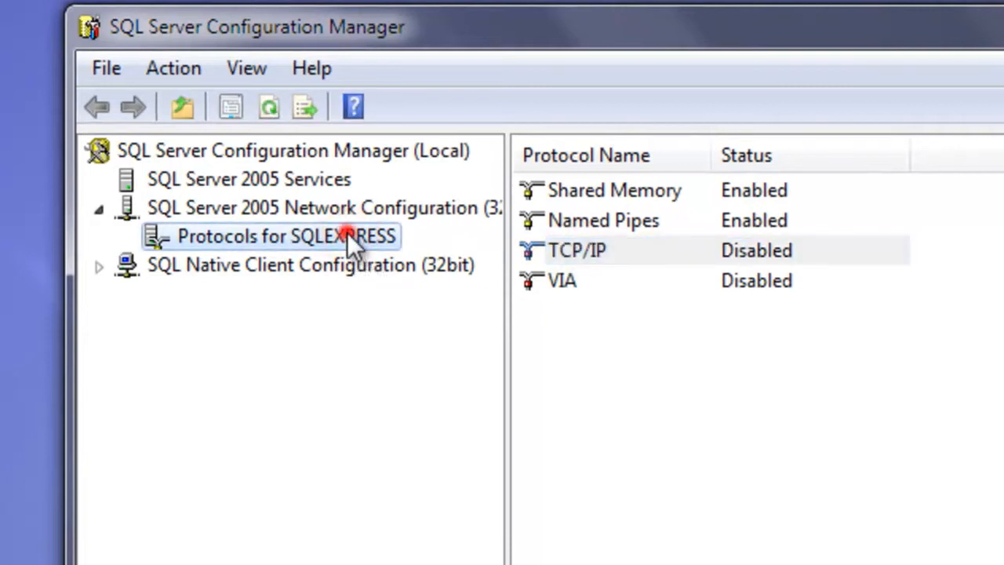
click(577, 249)
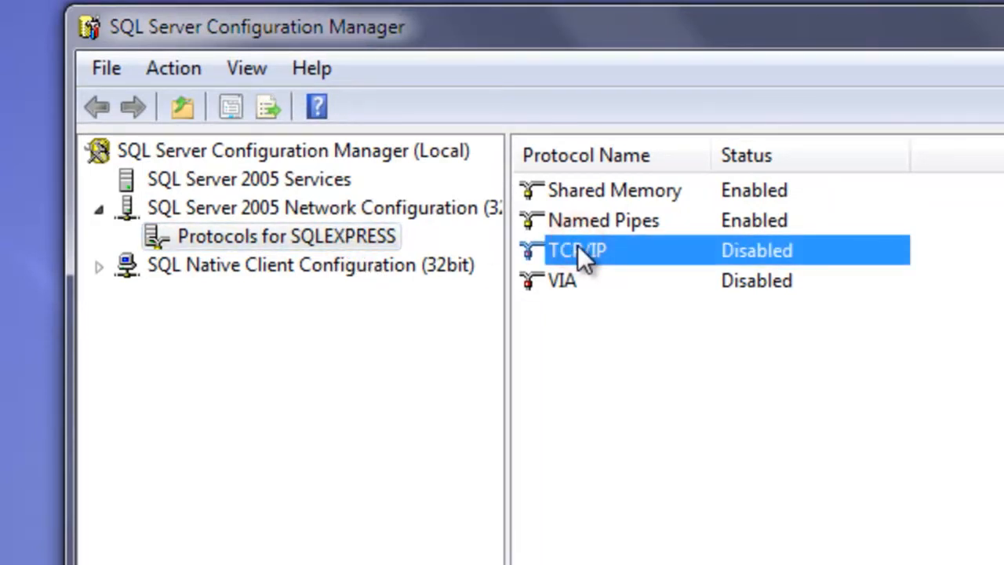
right_click(582, 257)
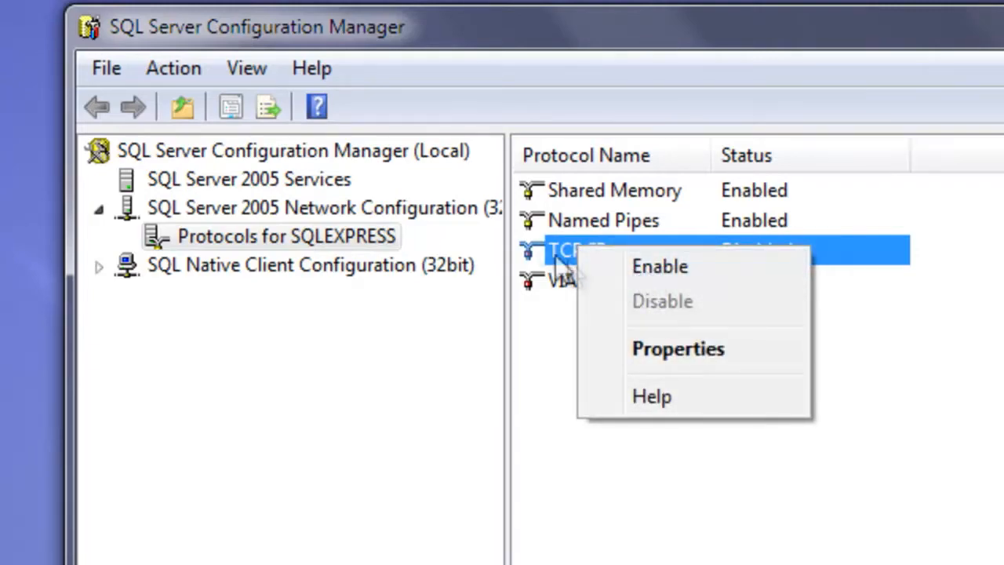
click(539, 241)
right_click(554, 242)
click(632, 265)
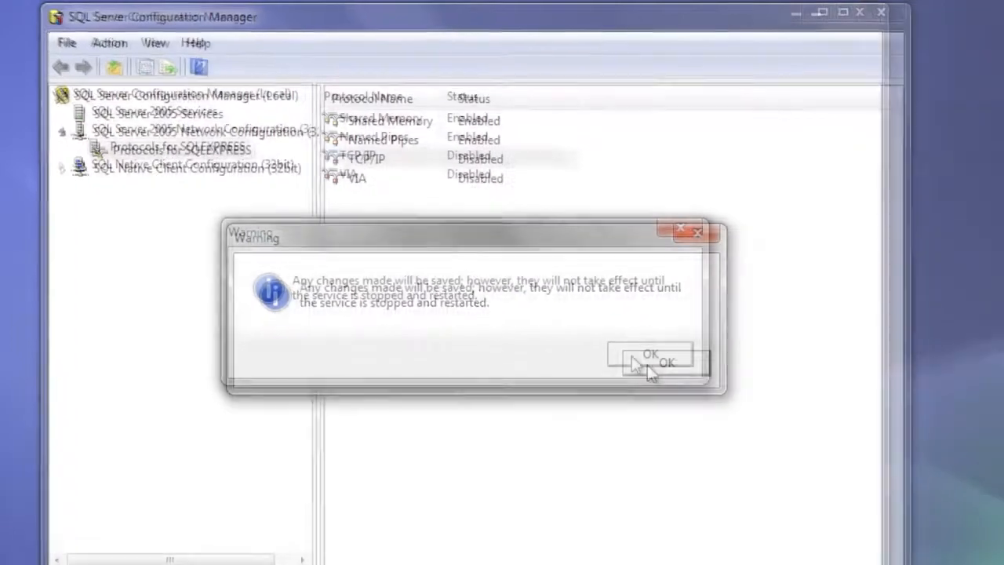
click(987, 547)
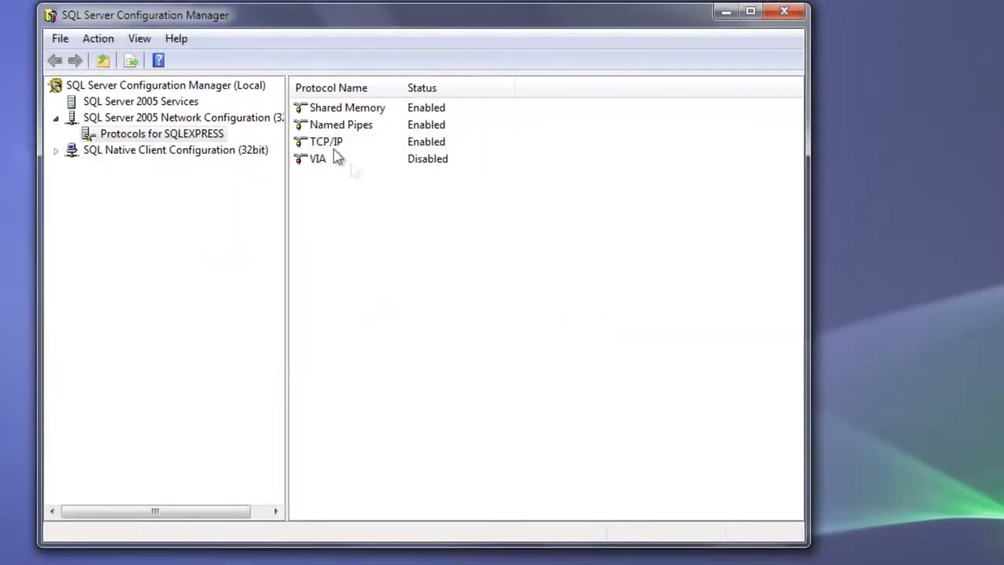
Open the TCP/IP protocol's properties and set Enabled to Yes in its general protocol settings.
click(322, 143)
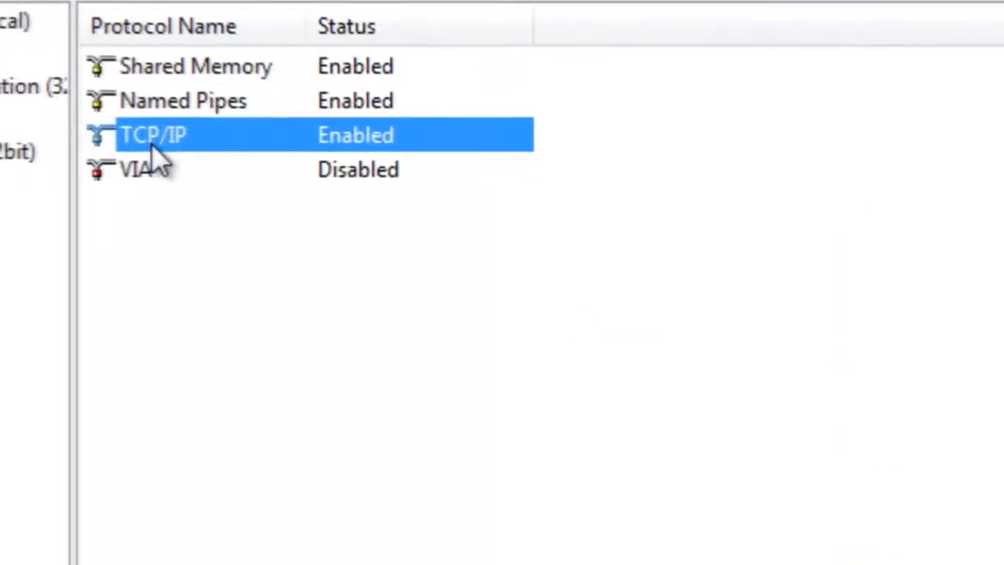
right_click(149, 143)
click(281, 275)
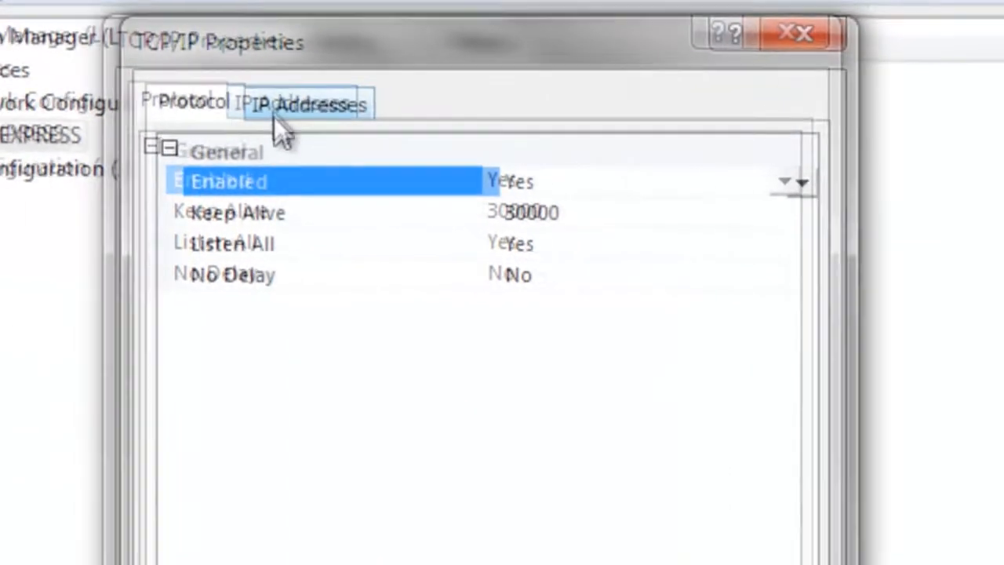
click(30, 94)
click(159, 90)
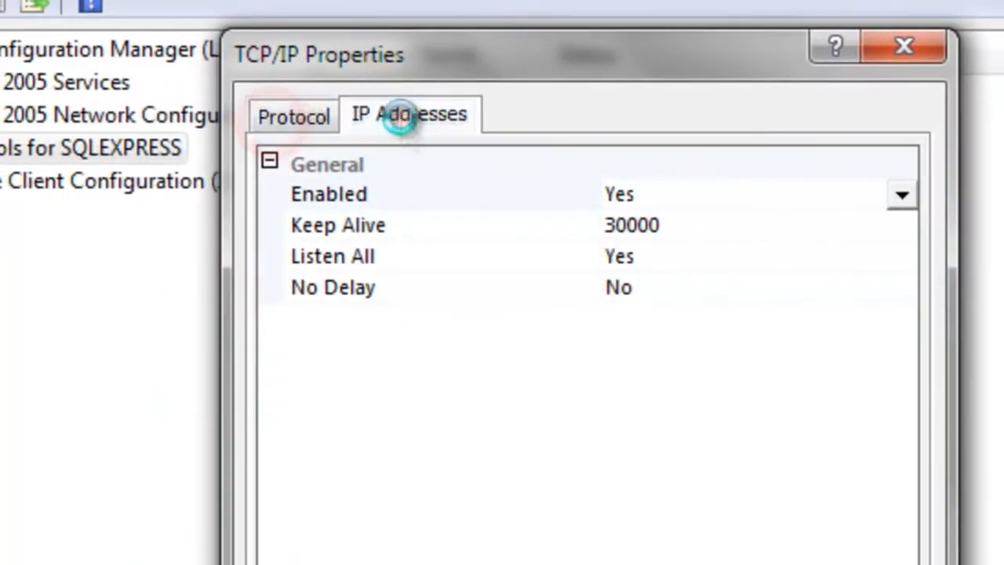
click(292, 127)
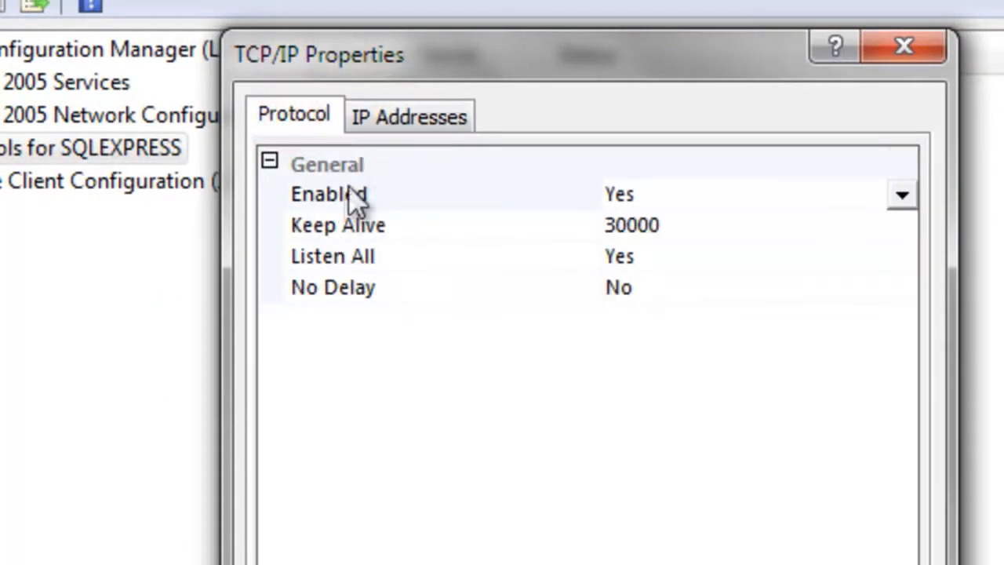
click(349, 195)
click(606, 195)
click(635, 228)
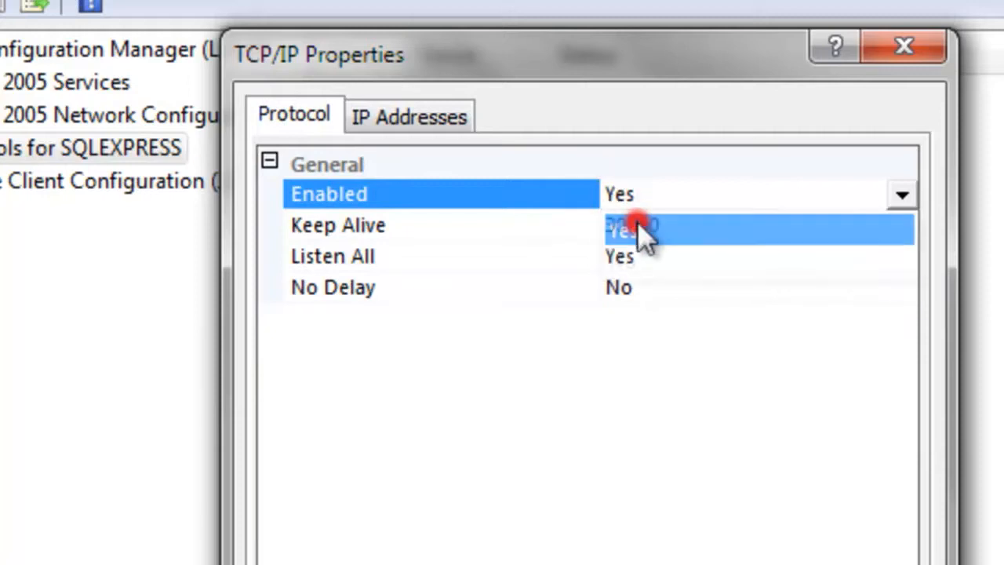
Go through the Enabled options of the IP addresses, keep the protocol's Enabled at Yes and confirm the TCP/IP properties.
click(413, 119)
click(641, 197)
click(642, 228)
click(297, 118)
click(653, 196)
click(668, 228)
click(410, 116)
click(619, 192)
click(643, 230)
click(292, 116)
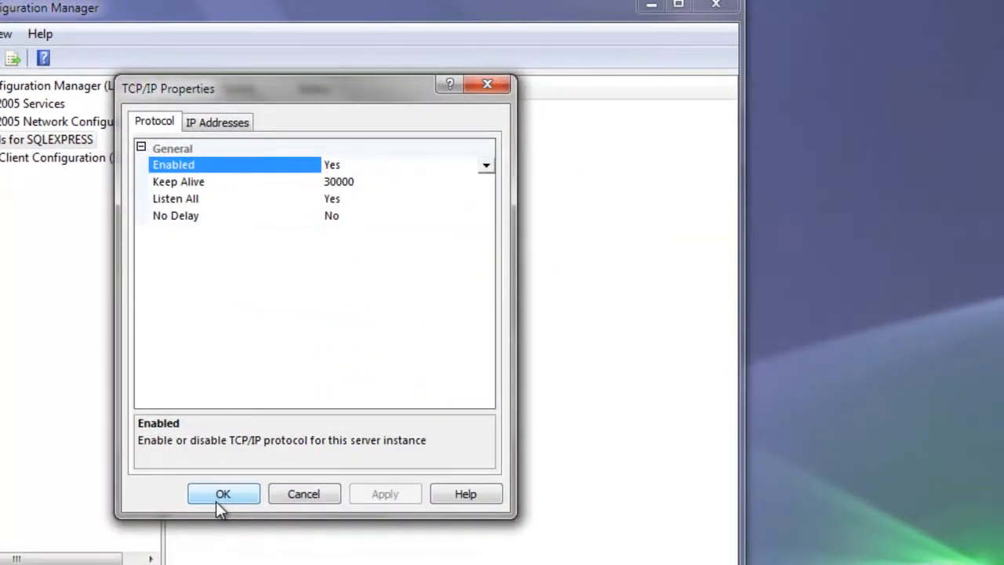
click(217, 502)
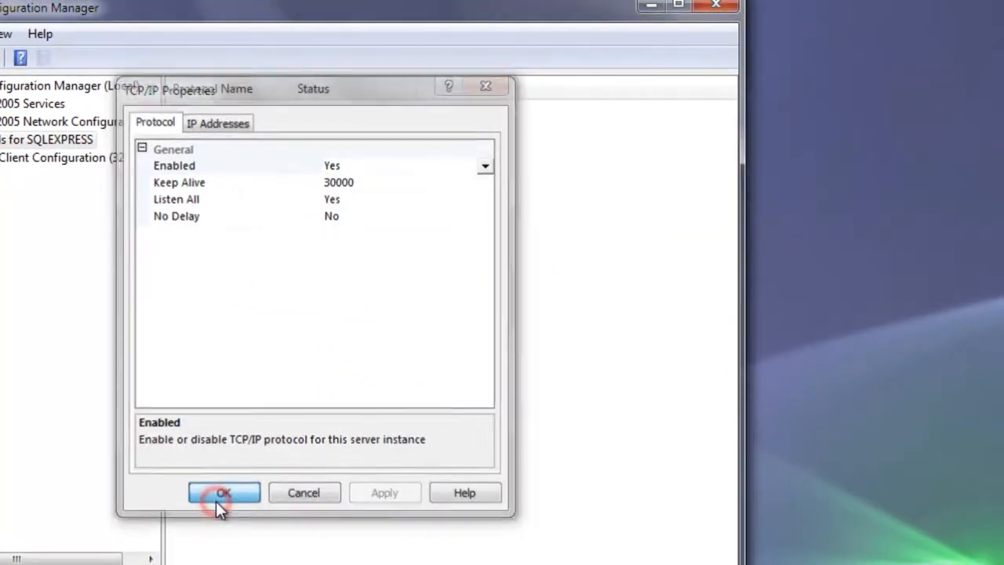
Restart the SQL Server (SQLEXPRESS) service from SQL Server 2005 Services.
click(49, 124)
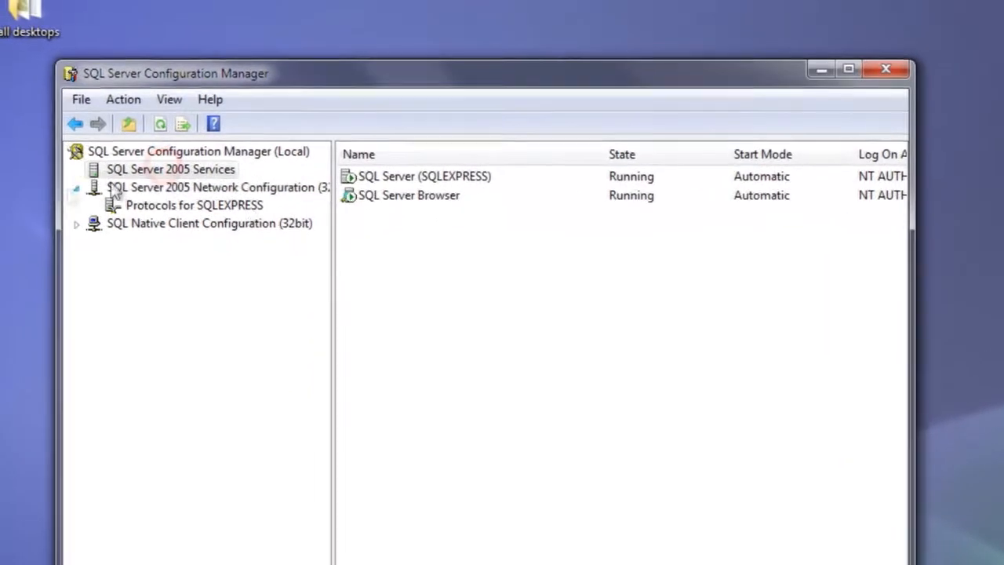
click(273, 128)
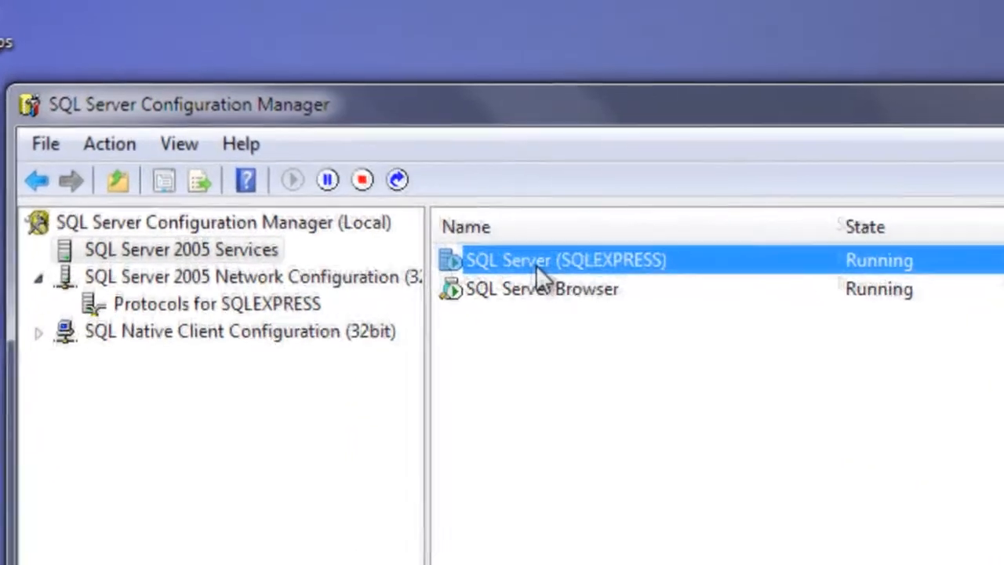
right_click(549, 273)
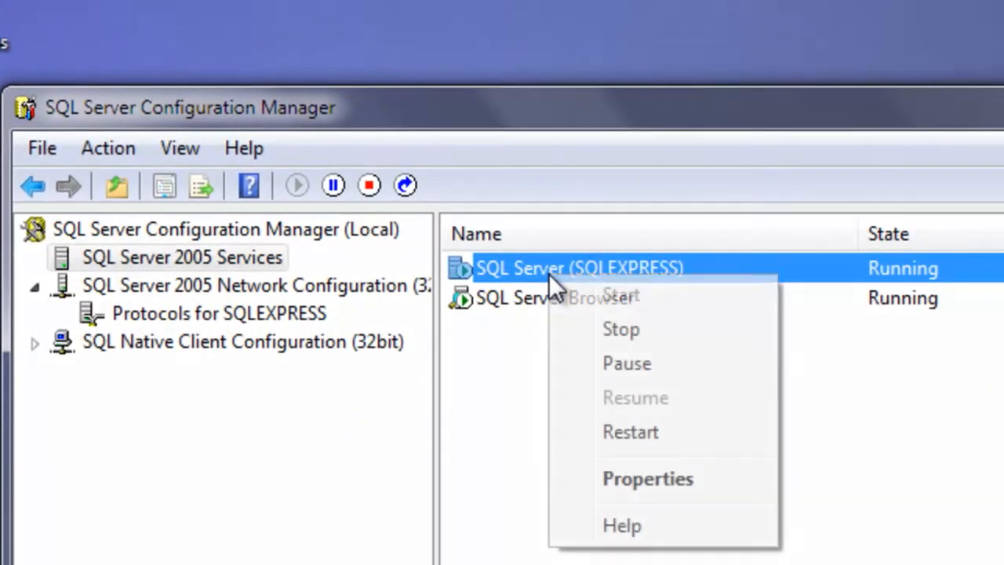
click(665, 436)
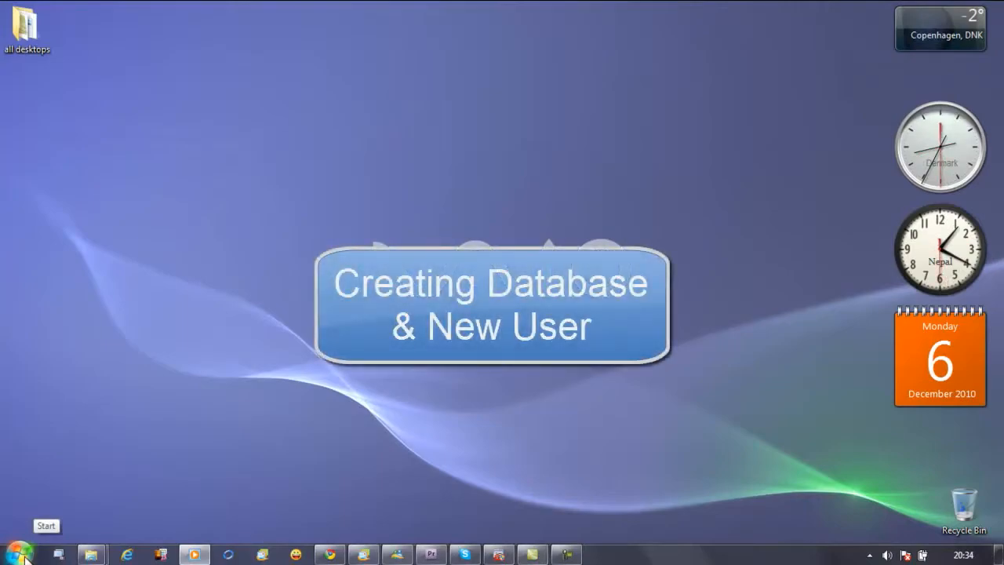
Launch SQL Server Management Studio Express from the Microsoft SQL Server 2005 programs.
click(21, 554)
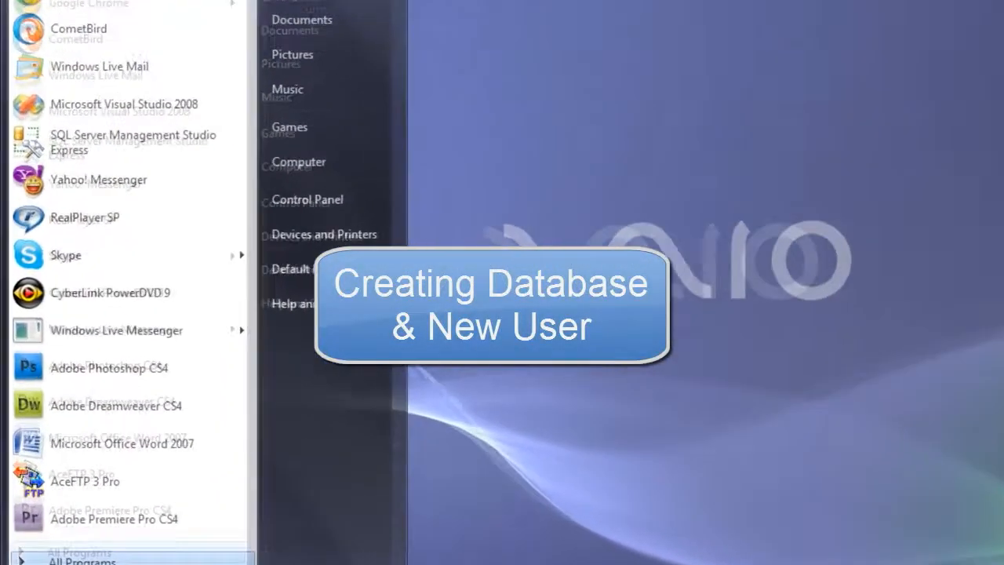
click(44, 492)
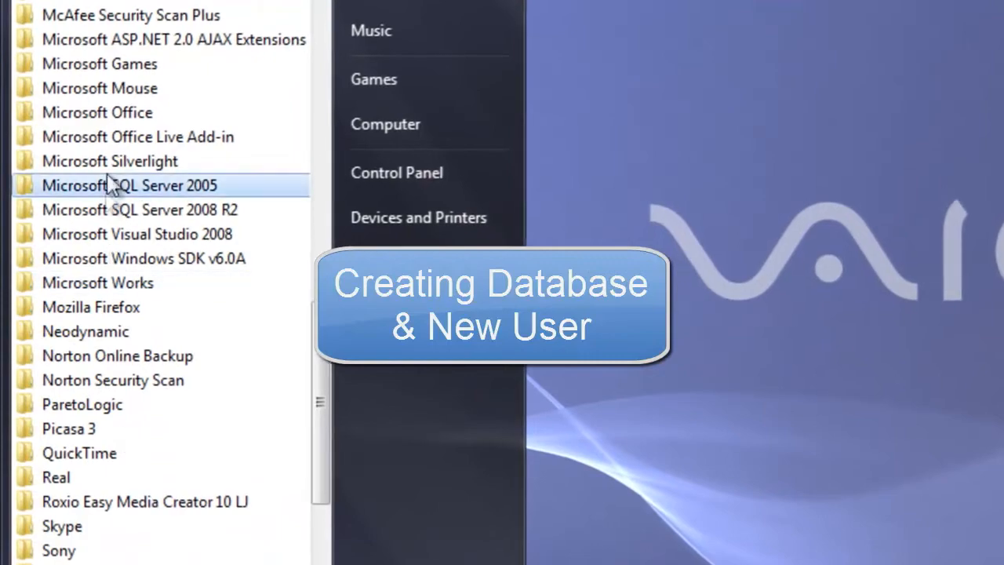
click(116, 191)
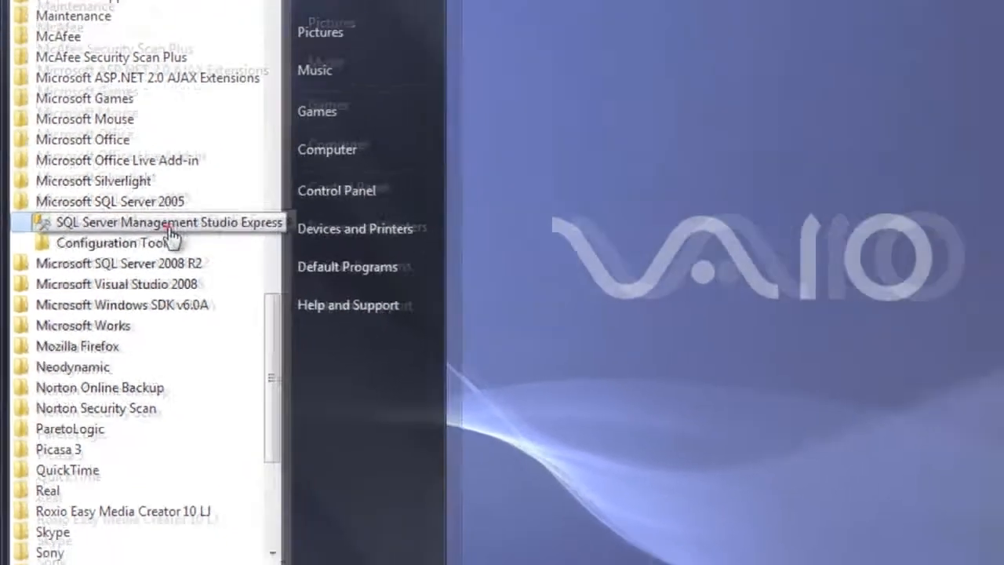
click(196, 211)
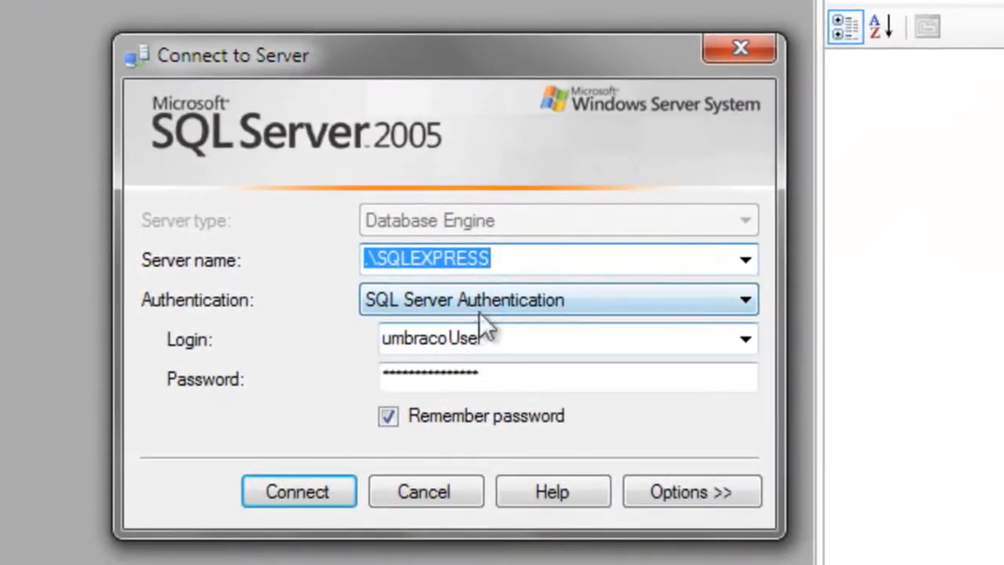
Connect to the server .\SQLEXPRESS using Windows Authentication.
click(481, 305)
click(481, 324)
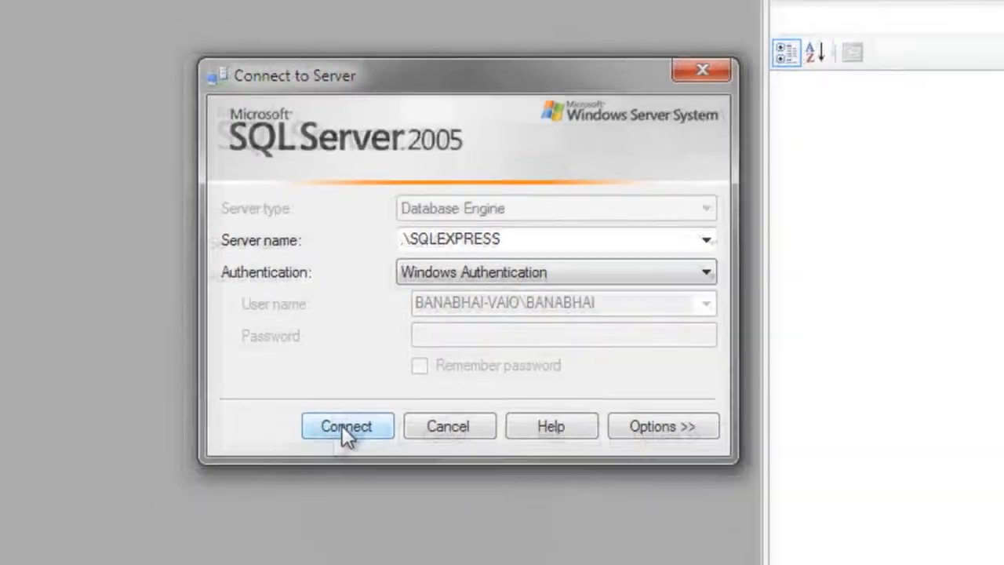
click(298, 494)
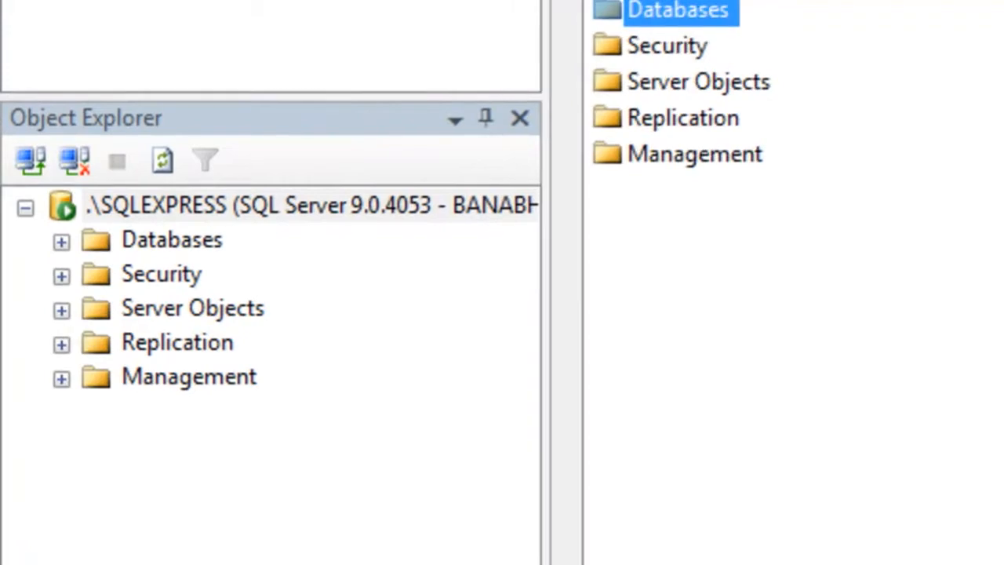
Start a new login under Security, enter the user's login name and choose SQL Server authentication.
right_click(177, 284)
click(247, 300)
click(494, 302)
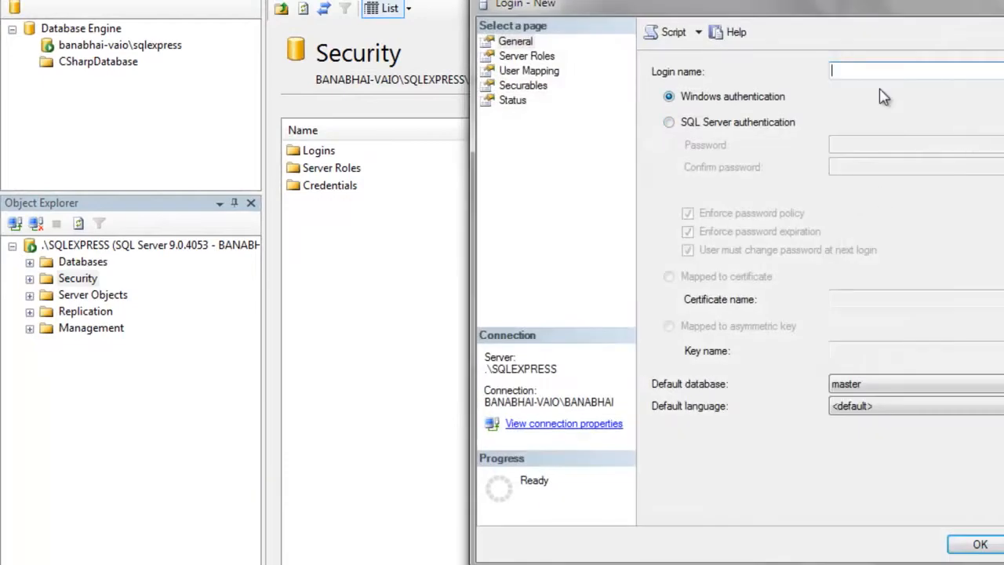
text(jivan)
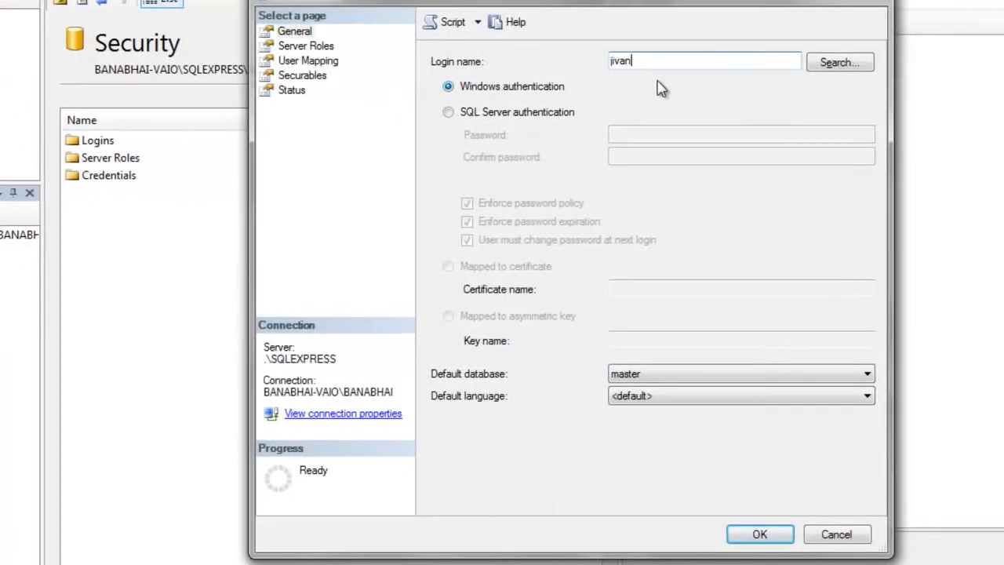
click(471, 113)
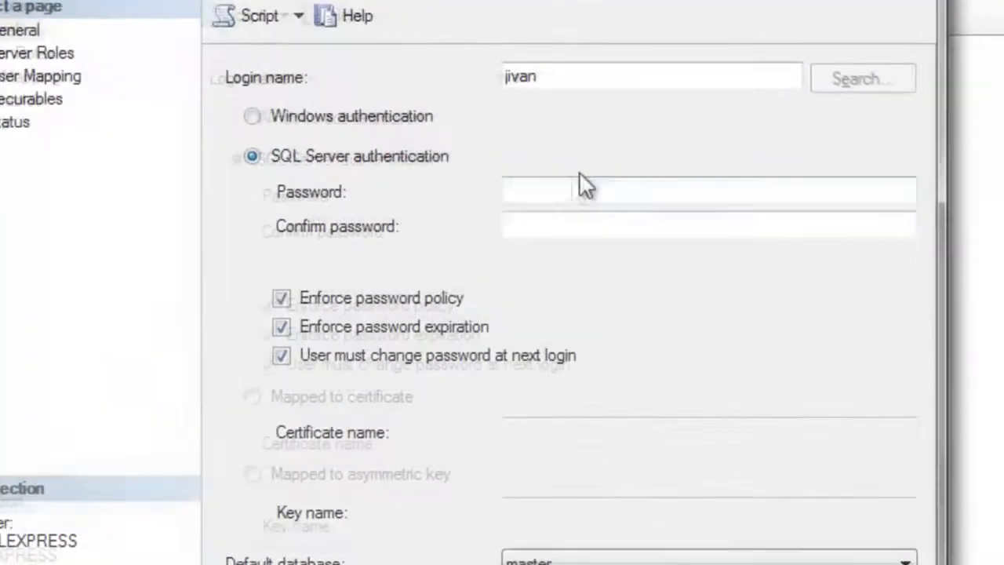
Enter and confirm the login password, turn off Enforce password policy and create the login.
click(655, 133)
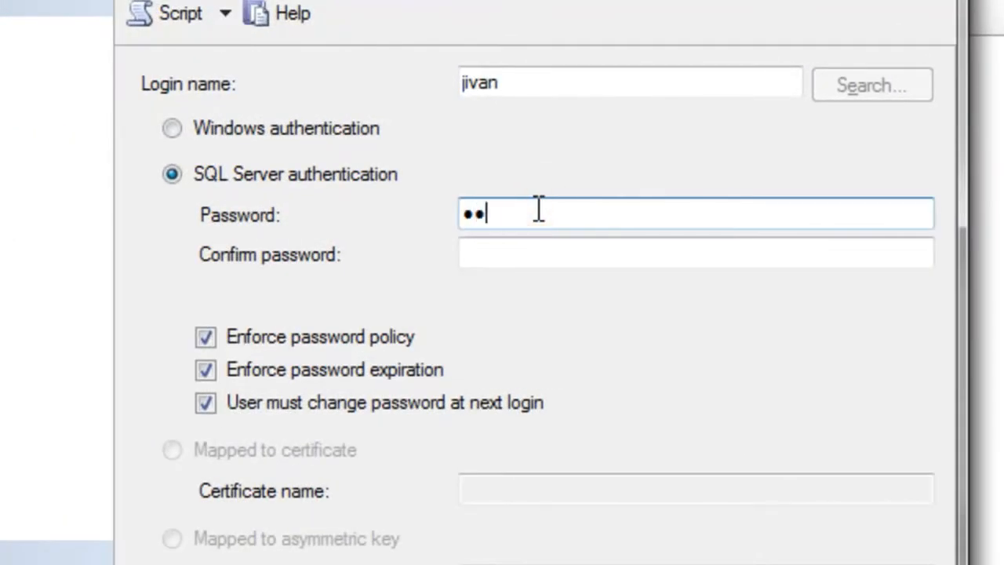
key(Tab)
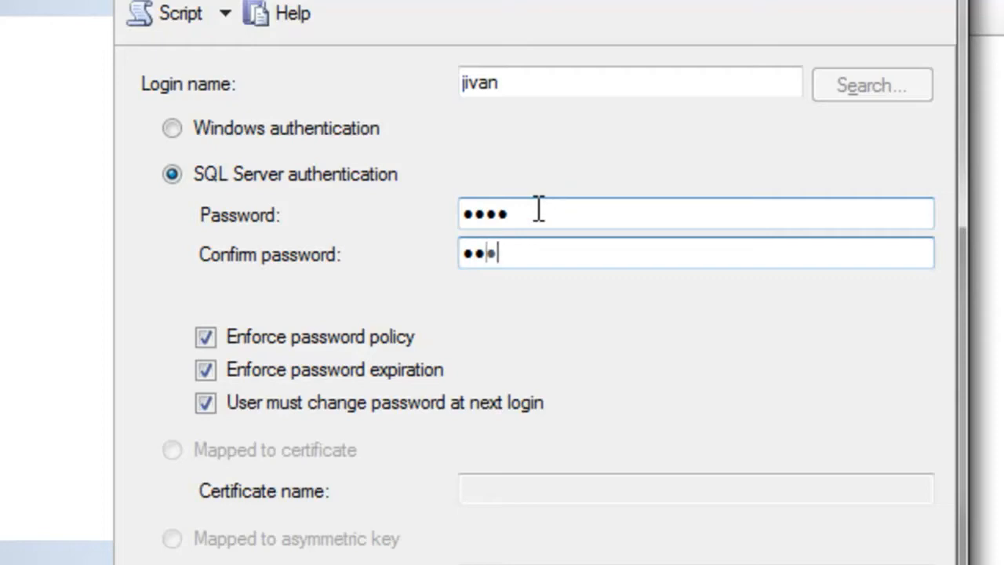
click(204, 338)
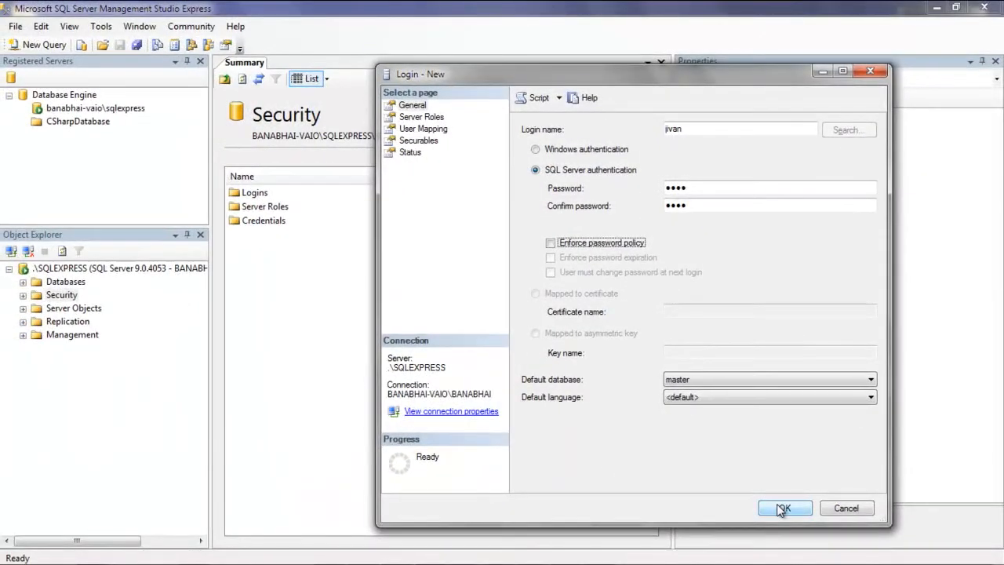
click(783, 508)
Create a new database named umbraco with the default owner and select it in the Databases folder.
right_click(62, 282)
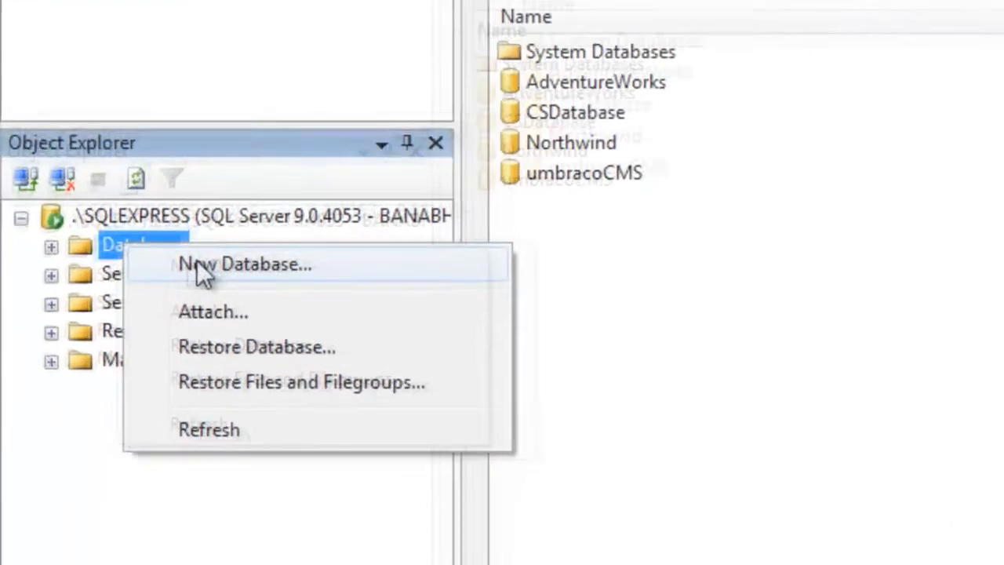
click(202, 266)
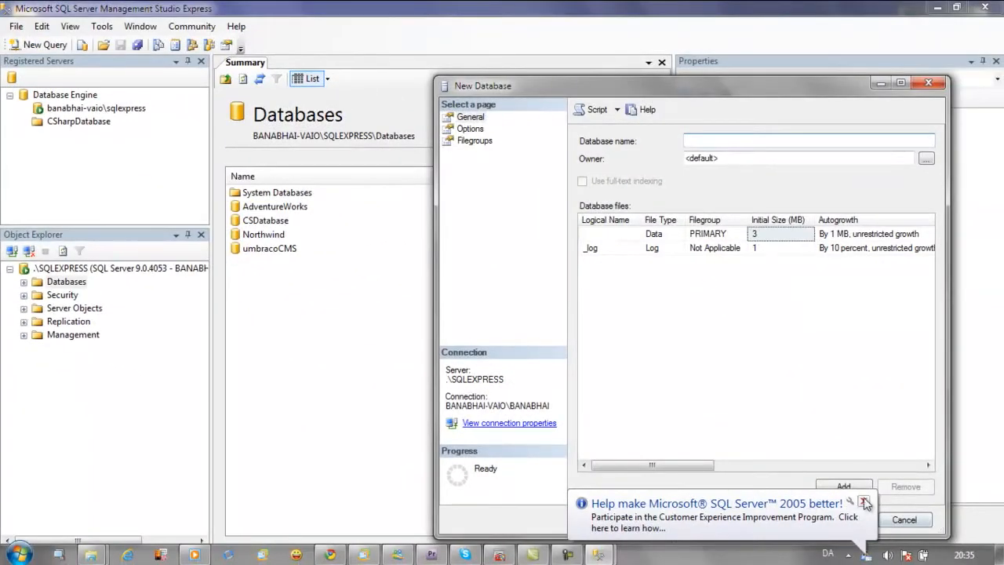
click(864, 501)
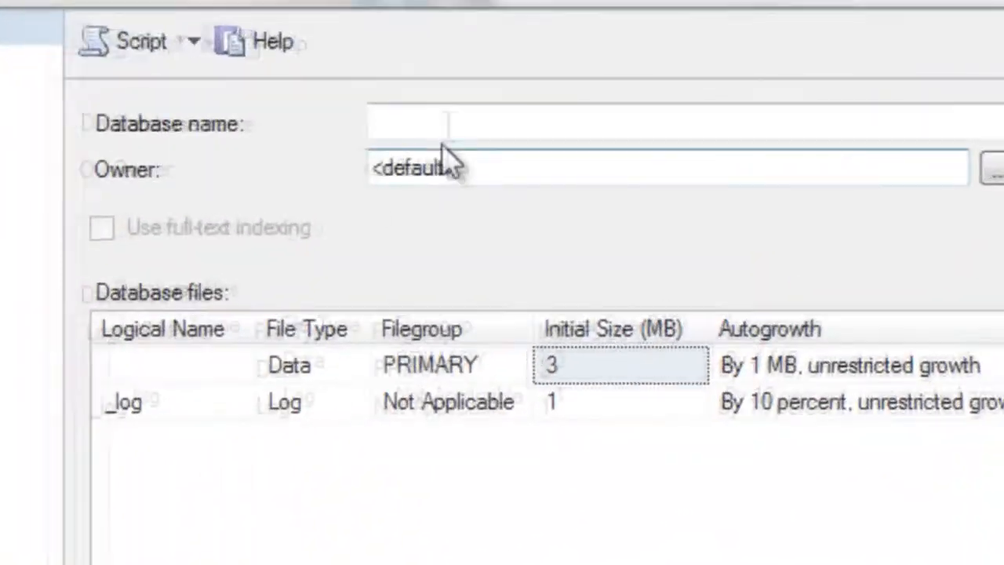
click(452, 123)
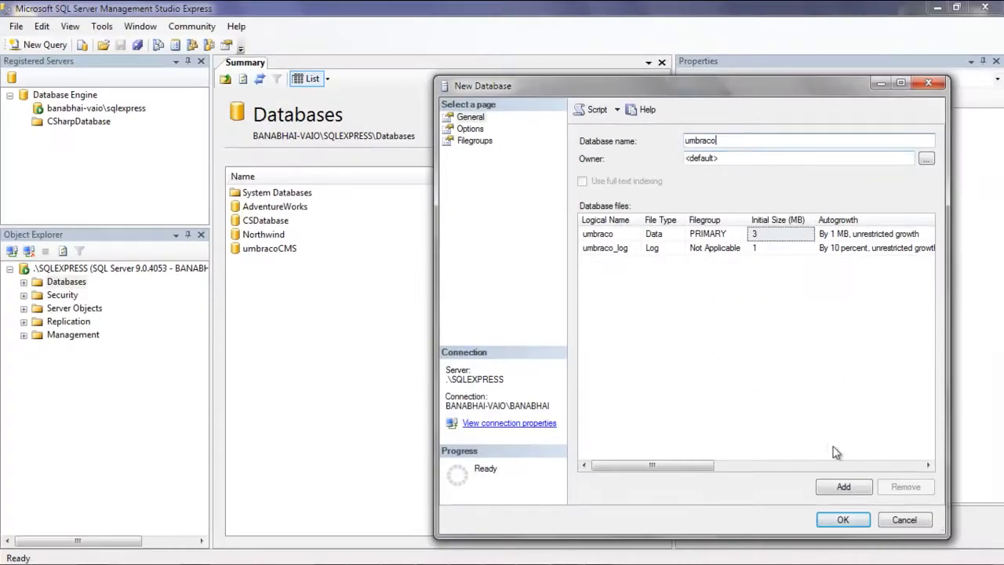
click(840, 521)
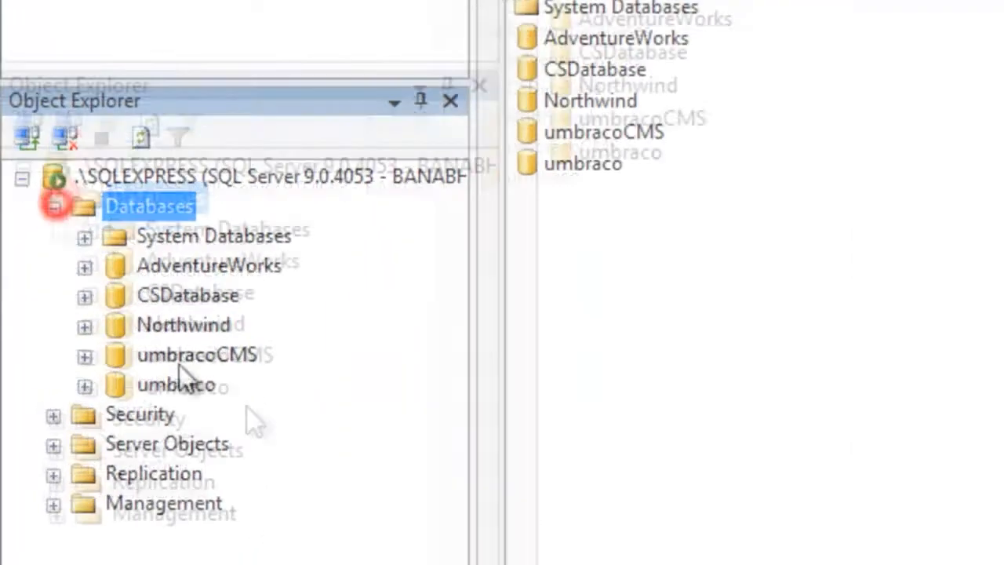
click(91, 360)
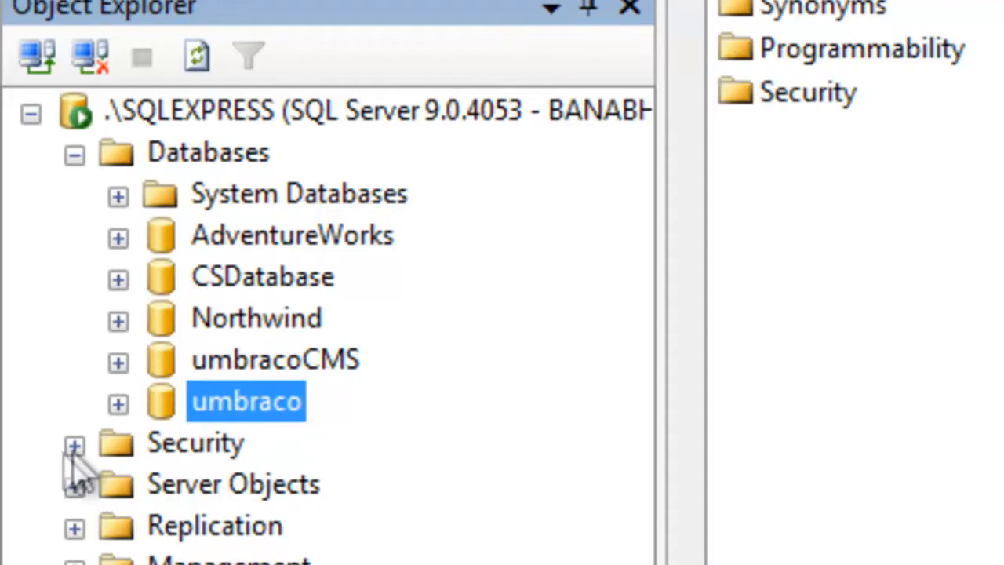
Find the newly created login among the server's security logins and open its properties.
click(75, 445)
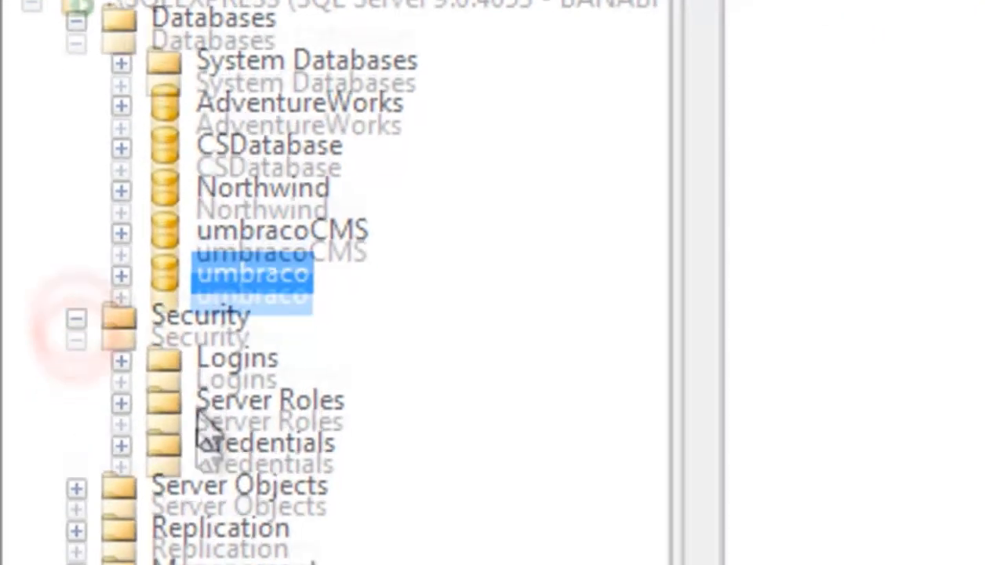
click(126, 142)
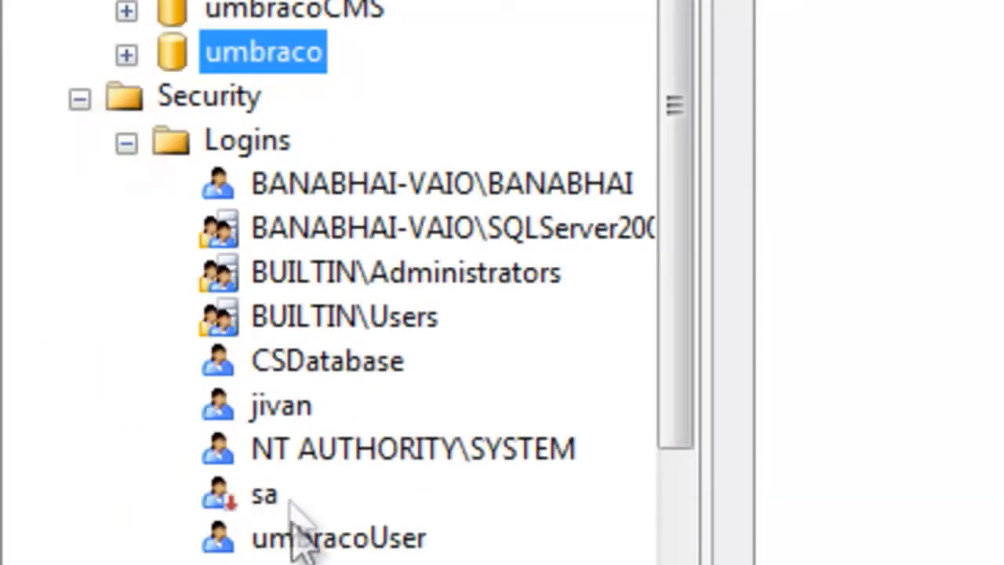
click(284, 404)
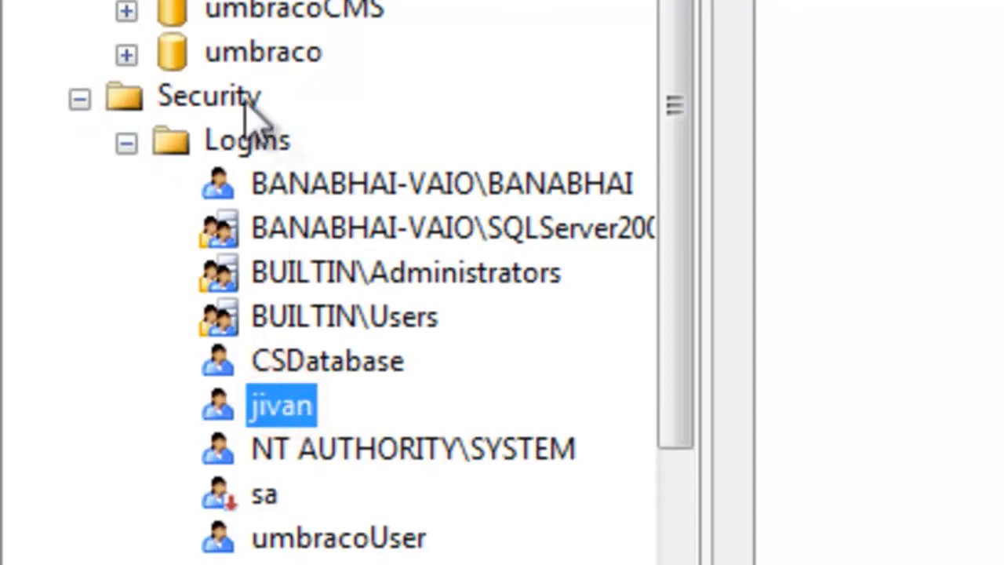
click(291, 408)
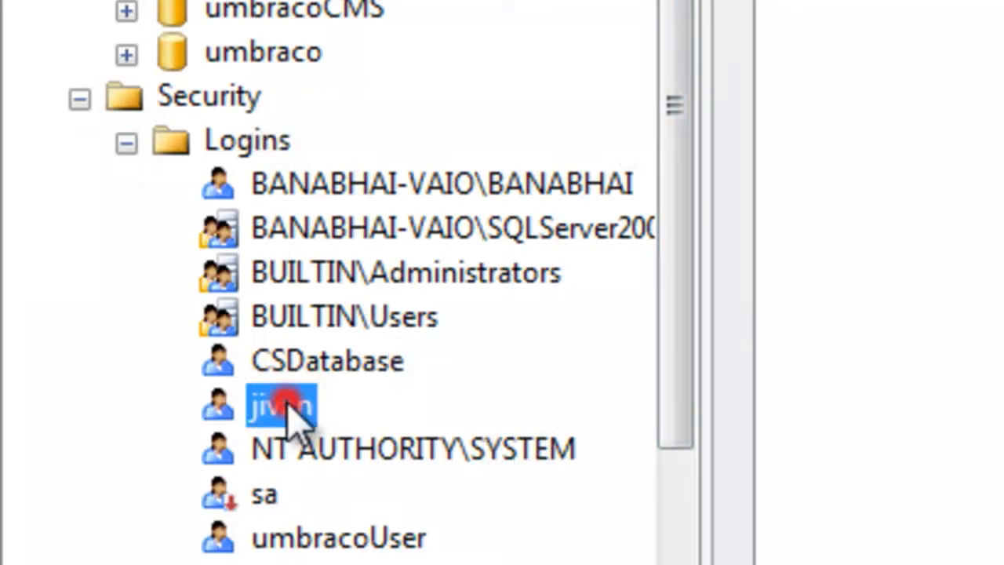
click(383, 412)
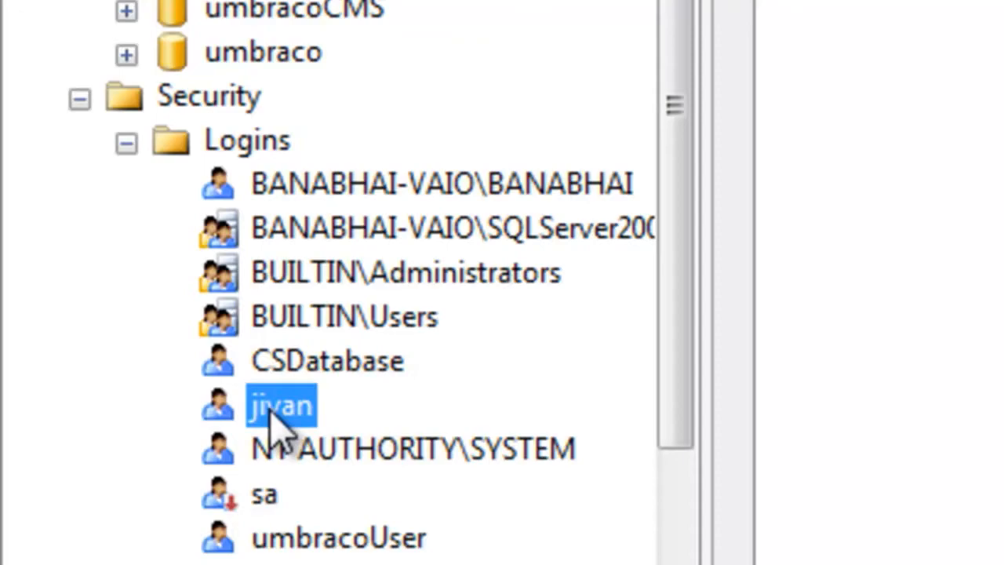
right_click(298, 408)
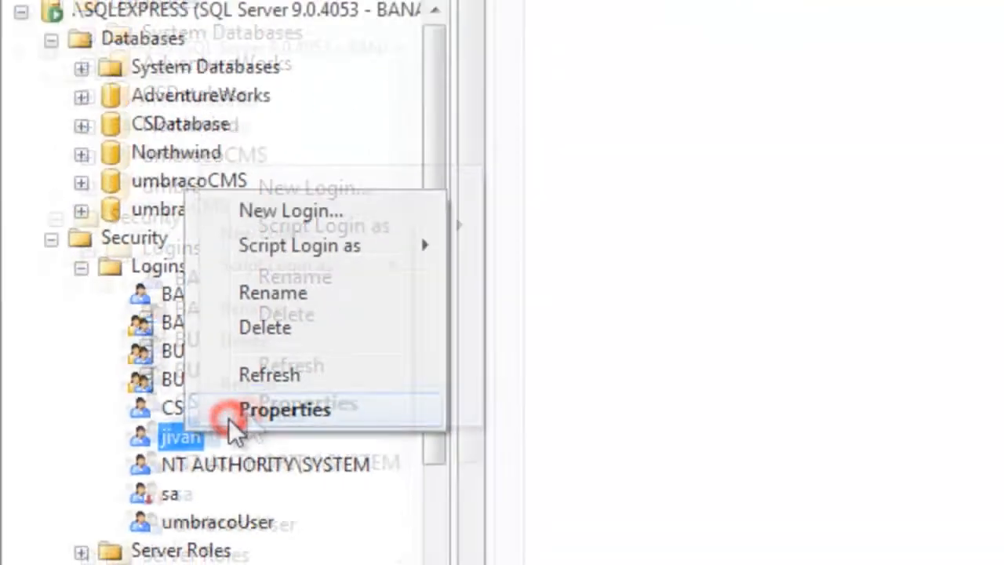
click(228, 418)
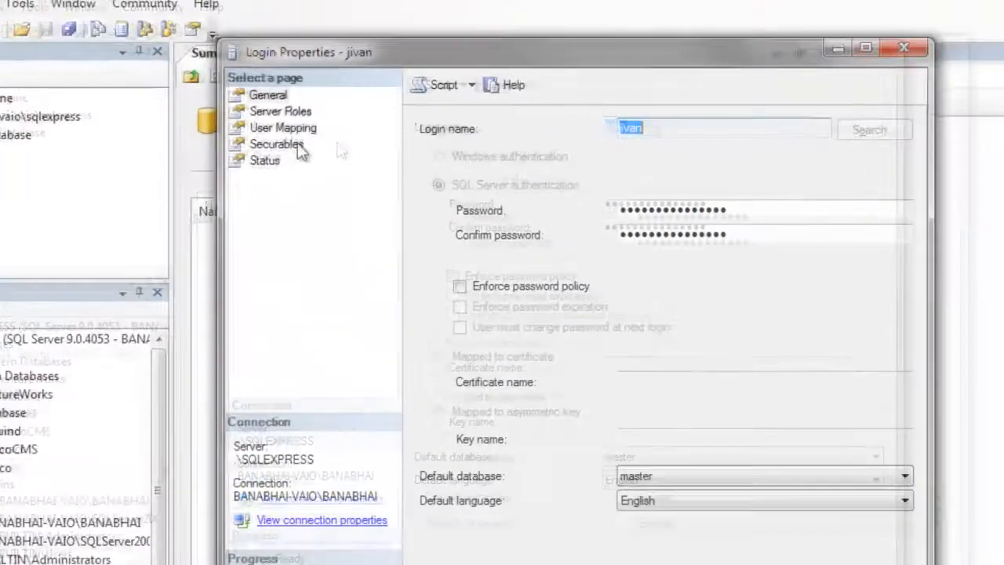
Map the login to the umbraco database with roles db_datareader, db_datawriter, db_ddladmin, db_denydatareader, db_denydatawriter and db_owner, and apply the changes.
click(290, 117)
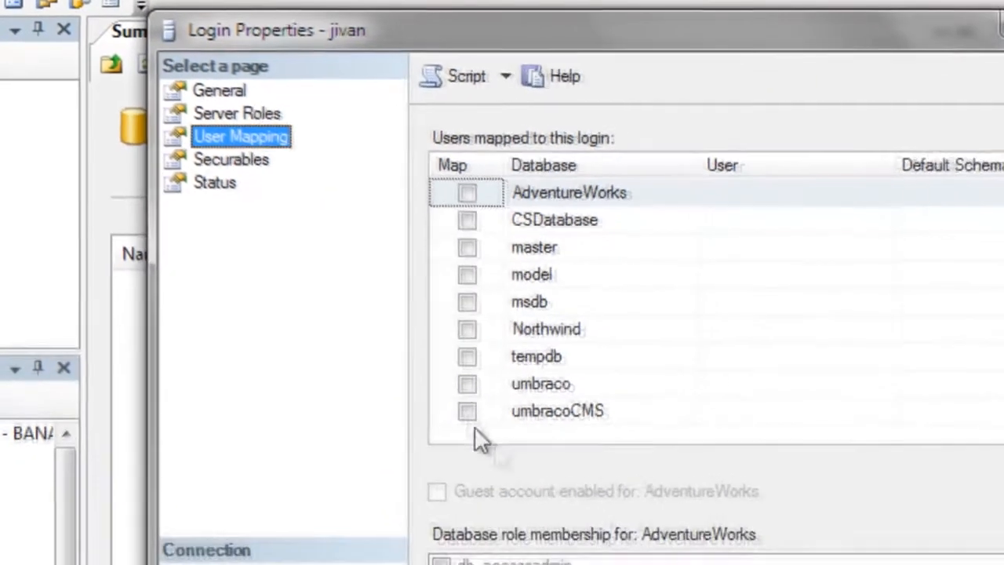
click(469, 385)
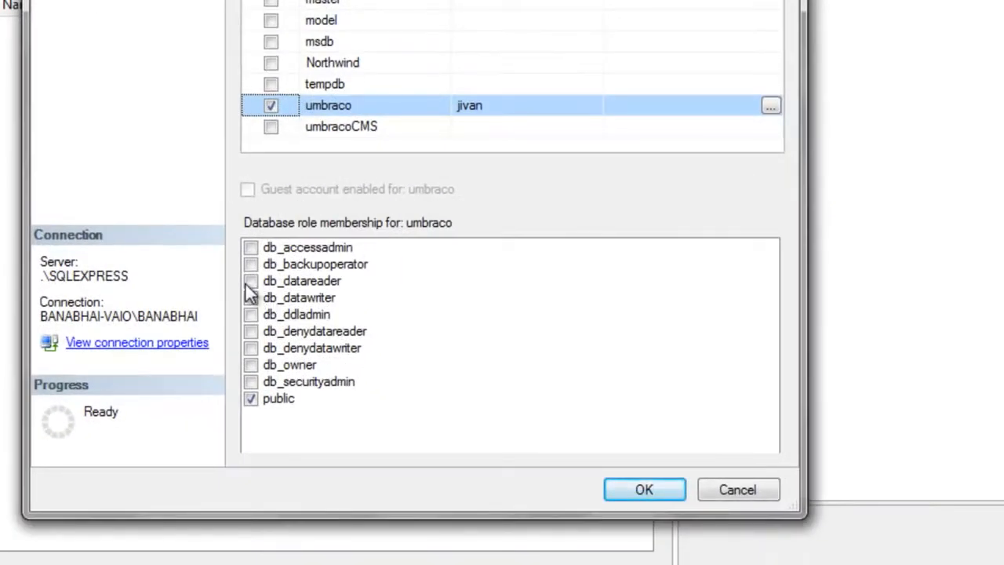
click(250, 282)
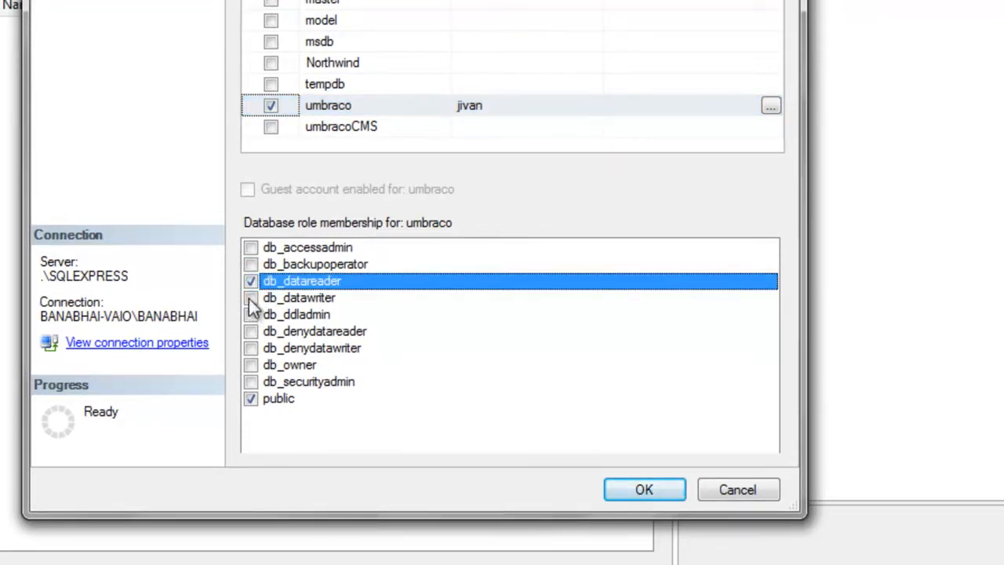
click(250, 298)
click(251, 315)
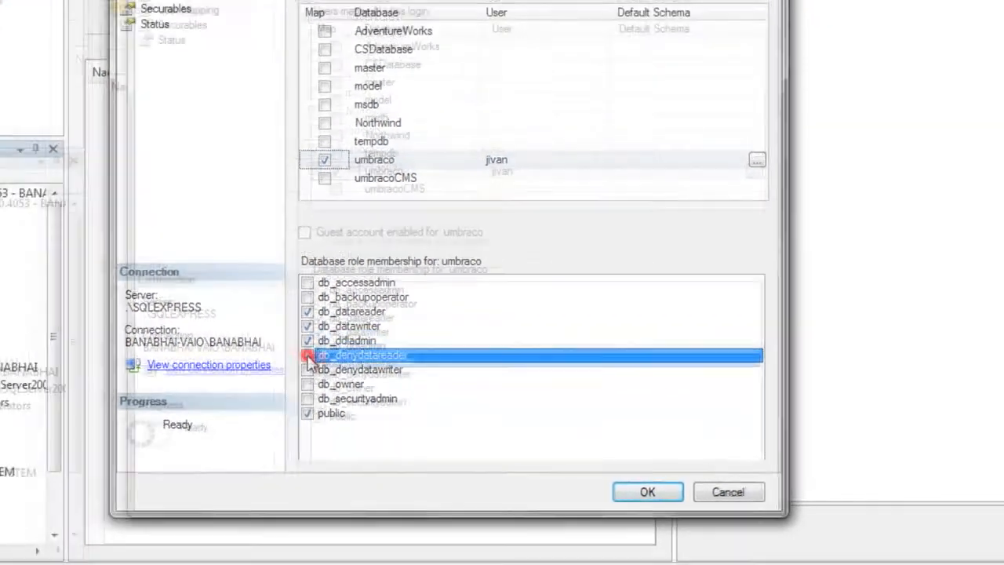
click(251, 331)
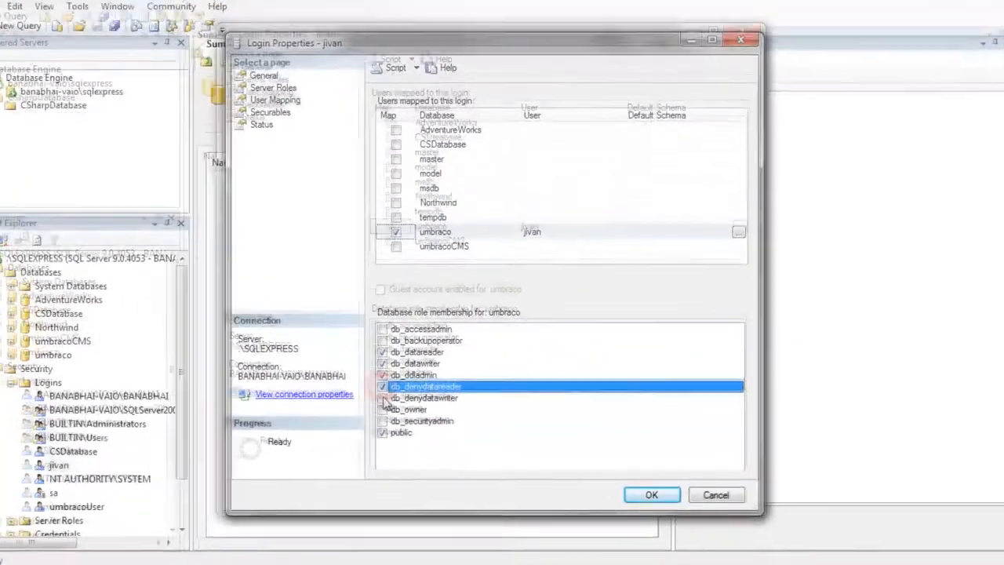
click(250, 348)
click(394, 413)
click(653, 493)
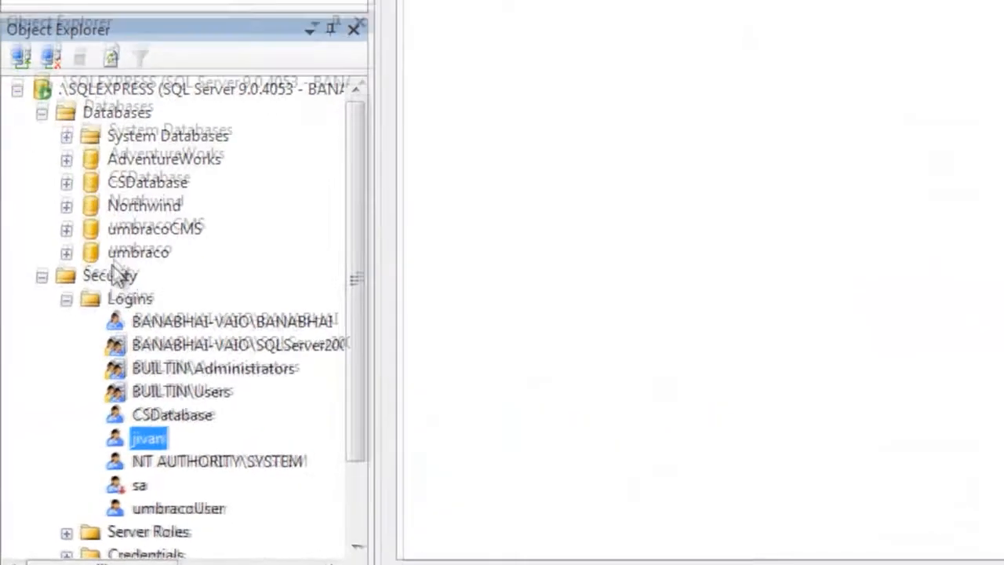
Review the mapped user's explicit permissions in the umbraco database properties and close them.
right_click(76, 353)
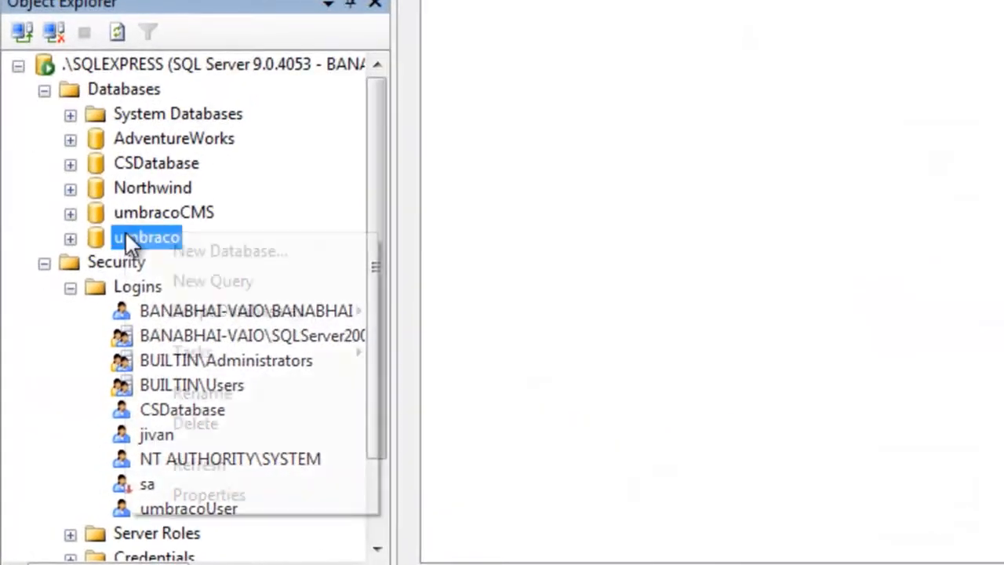
click(239, 496)
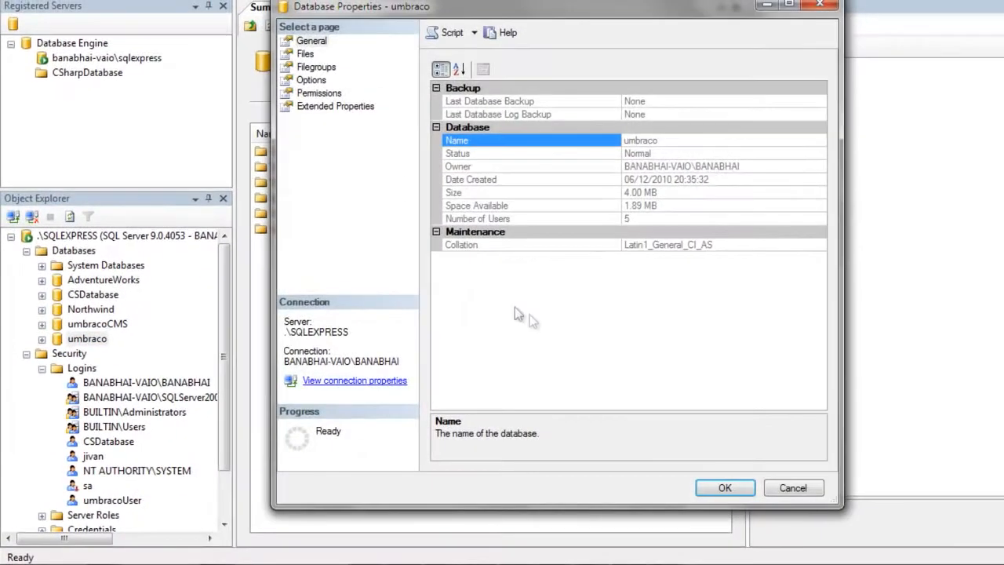
click(319, 93)
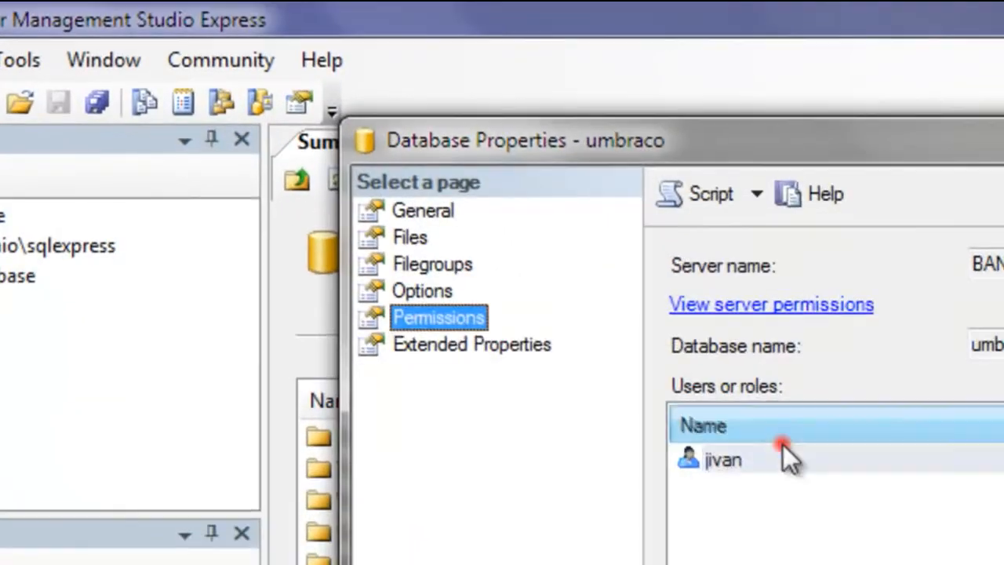
click(480, 161)
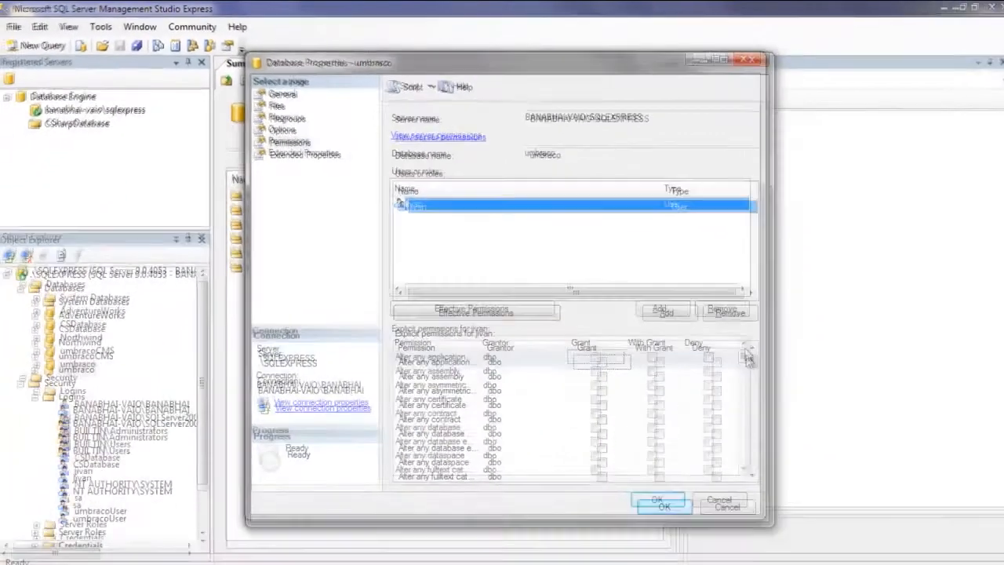
drag(746, 353, 727, 324)
click(650, 498)
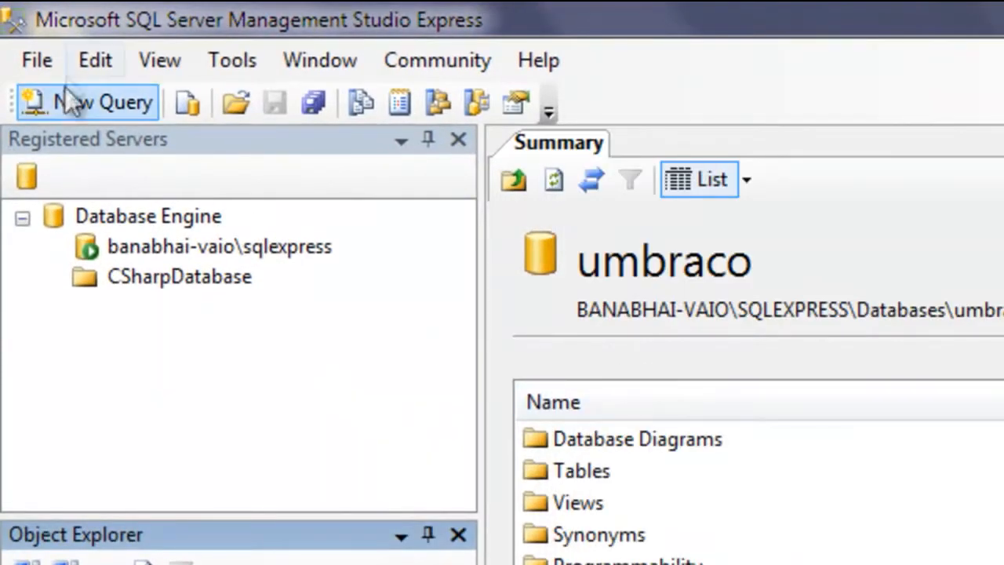
Disconnect from the server and start a new connection to .\SQLEXPRESS using SQL Server Authentication.
click(41, 61)
click(115, 138)
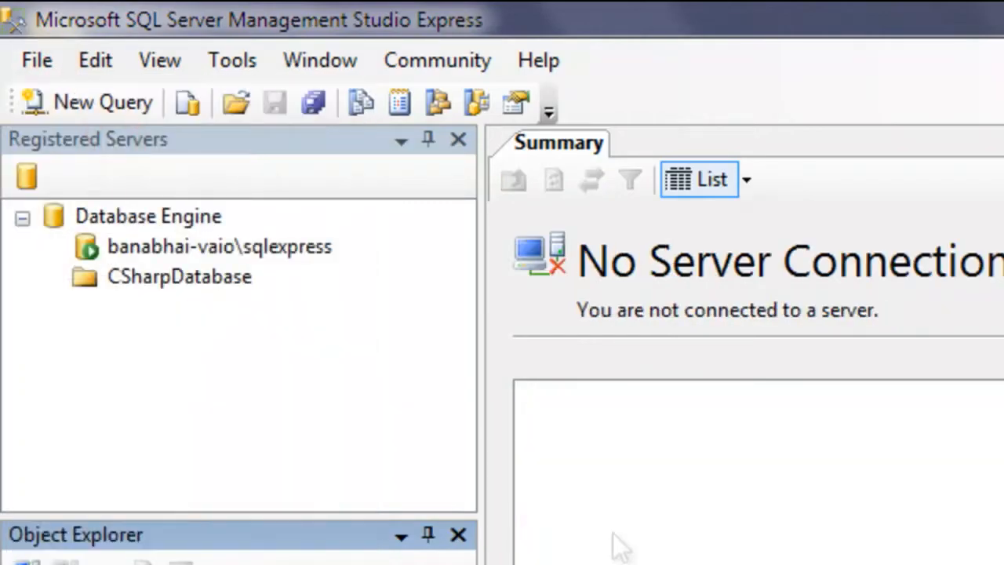
click(18, 63)
click(63, 114)
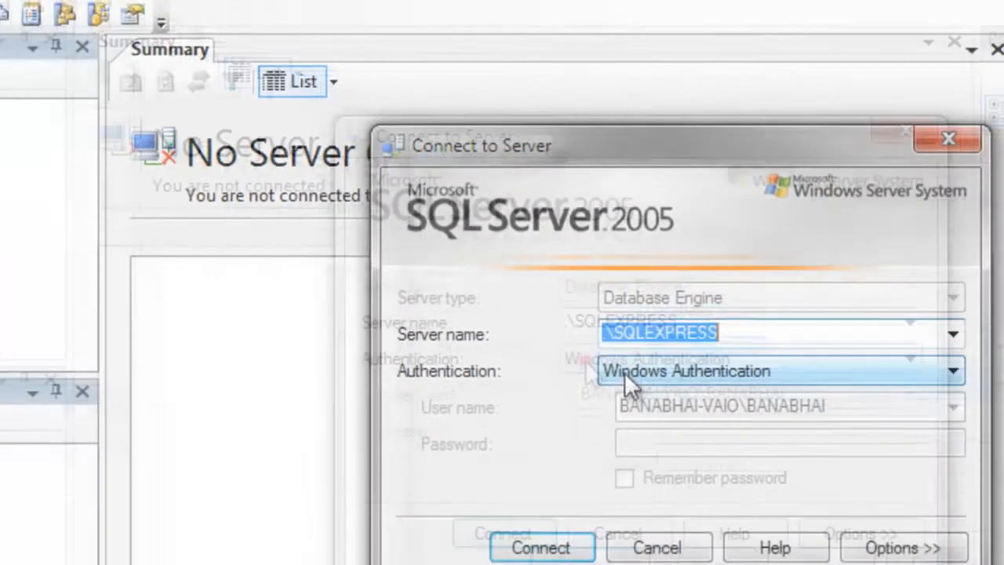
click(926, 466)
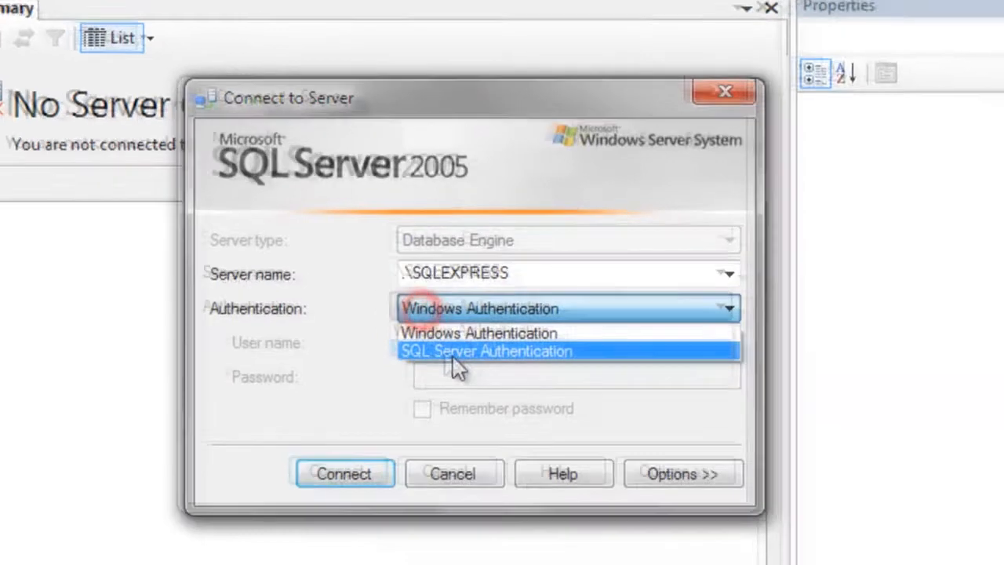
click(984, 522)
Enter the new login's name and password and connect to the server.
click(627, 339)
click(714, 338)
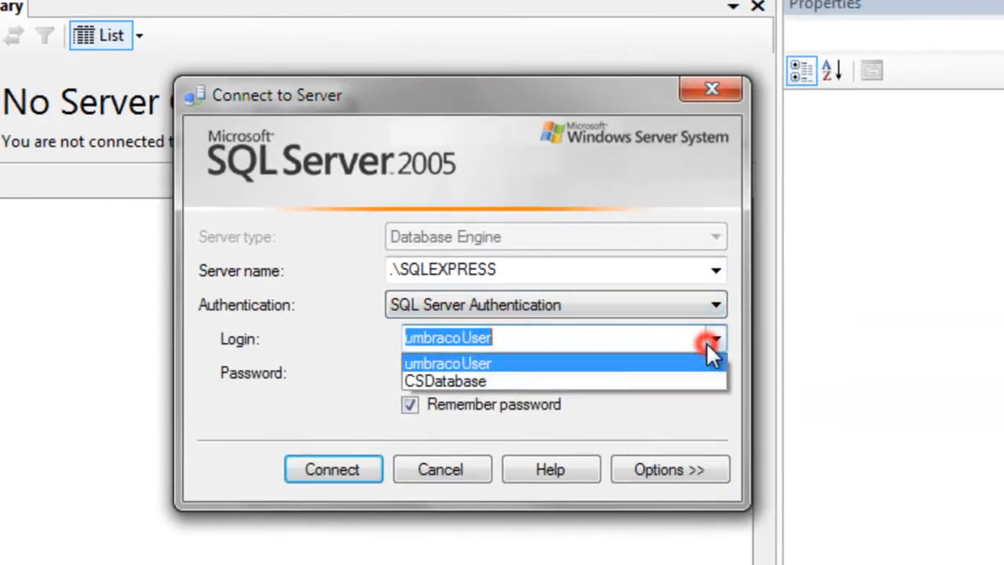
click(536, 338)
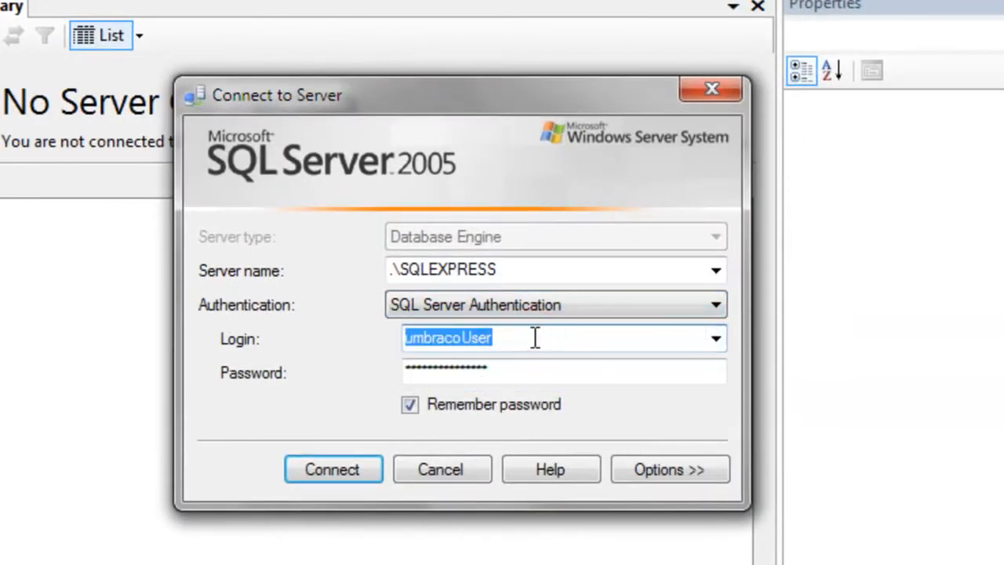
text(u)
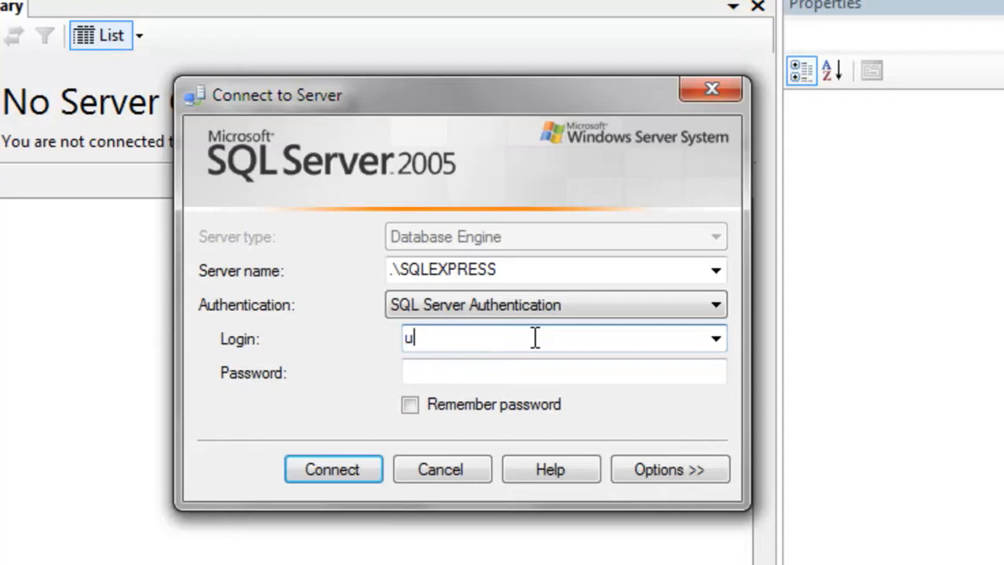
text(ivan)
key(Tab)
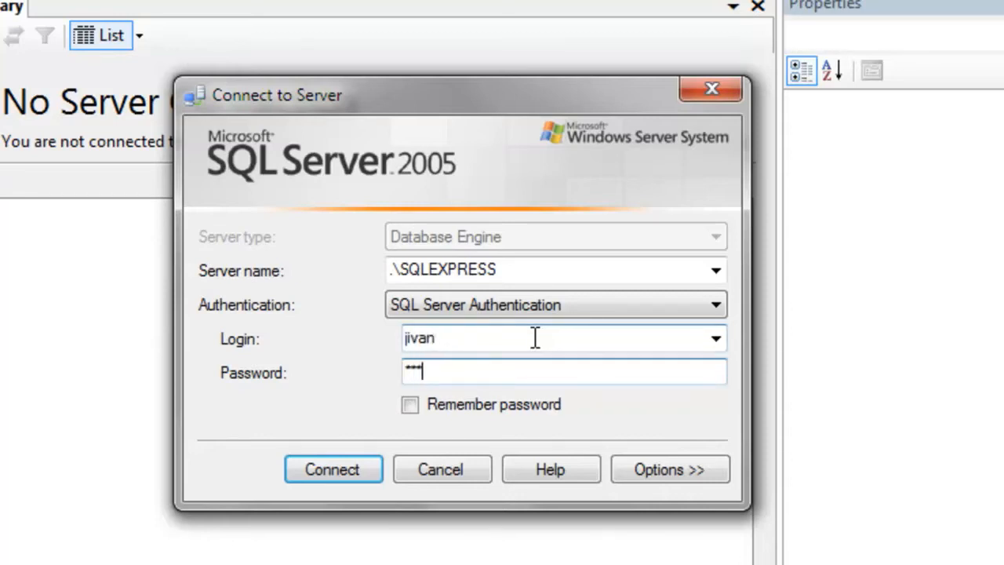
click(347, 475)
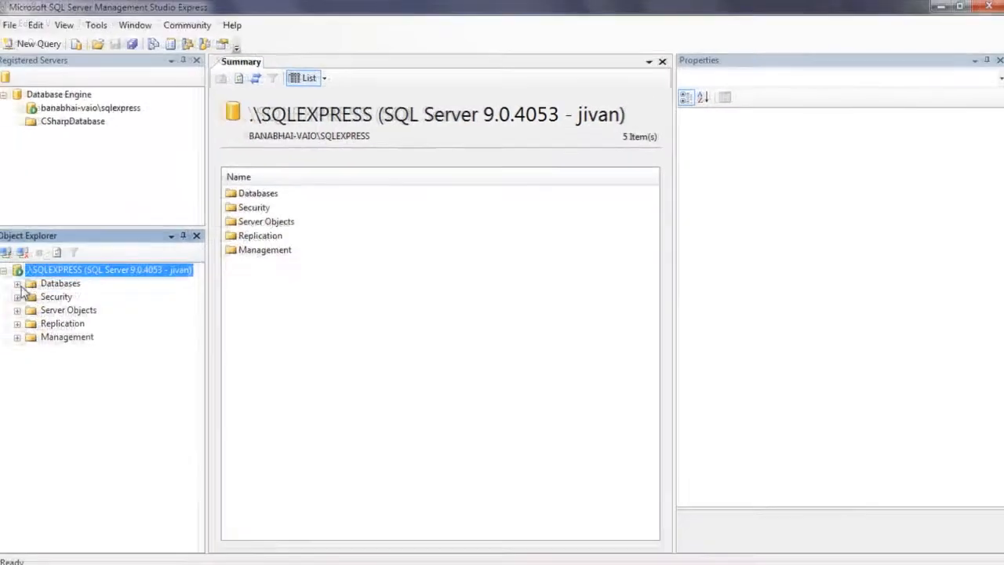
Check the umbraco database and the server logins accessible to the new user, and exit the program.
click(23, 280)
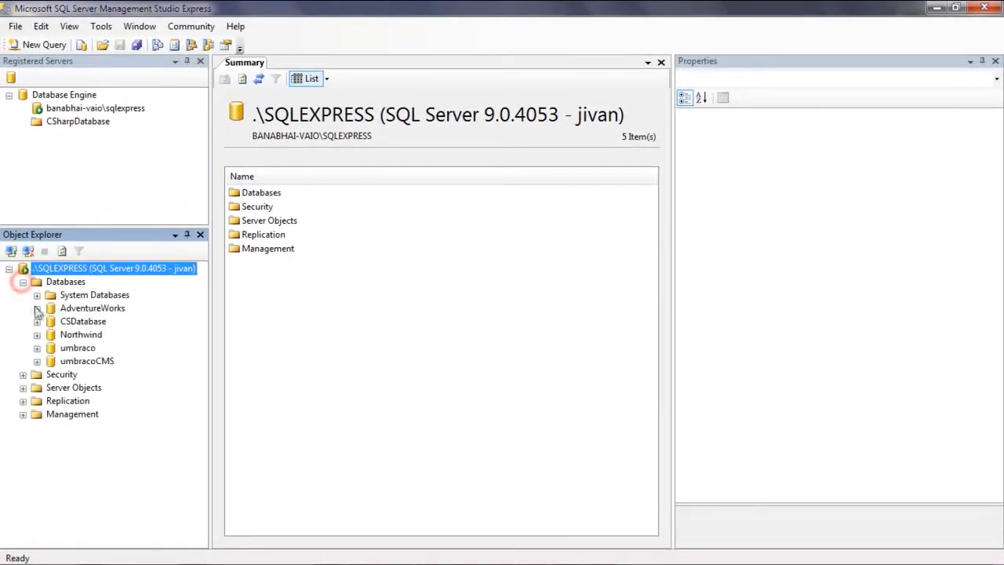
click(80, 347)
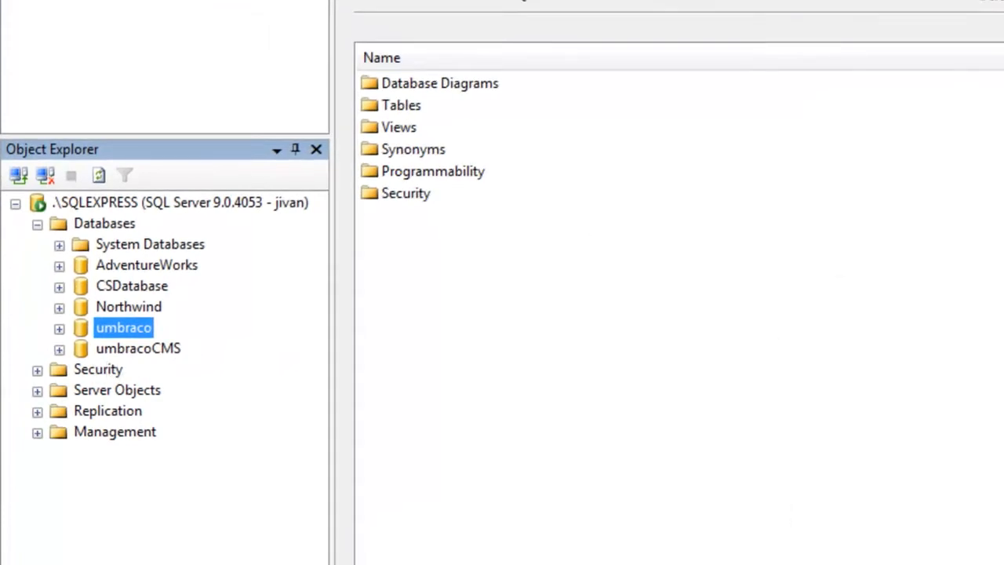
click(37, 370)
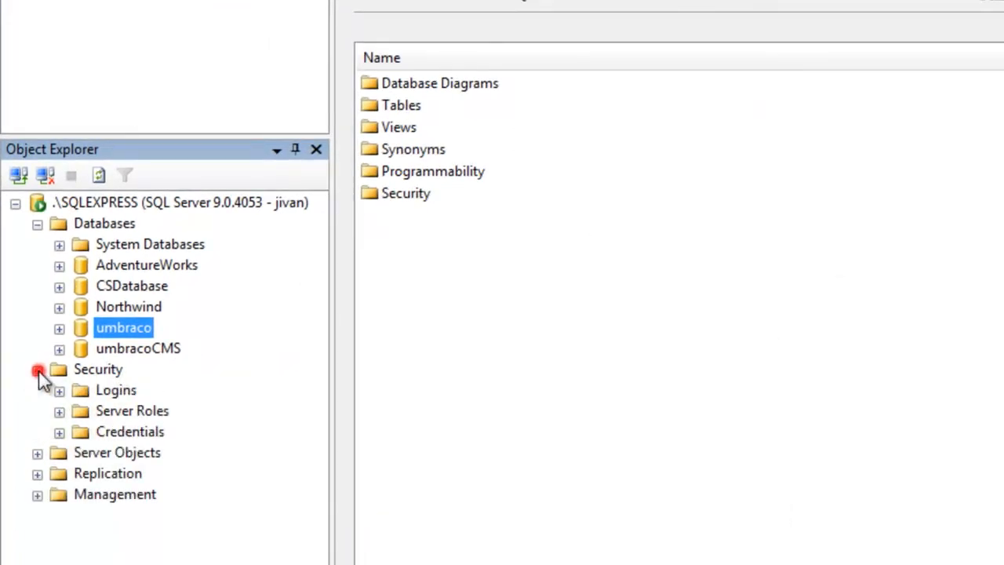
click(115, 390)
click(59, 390)
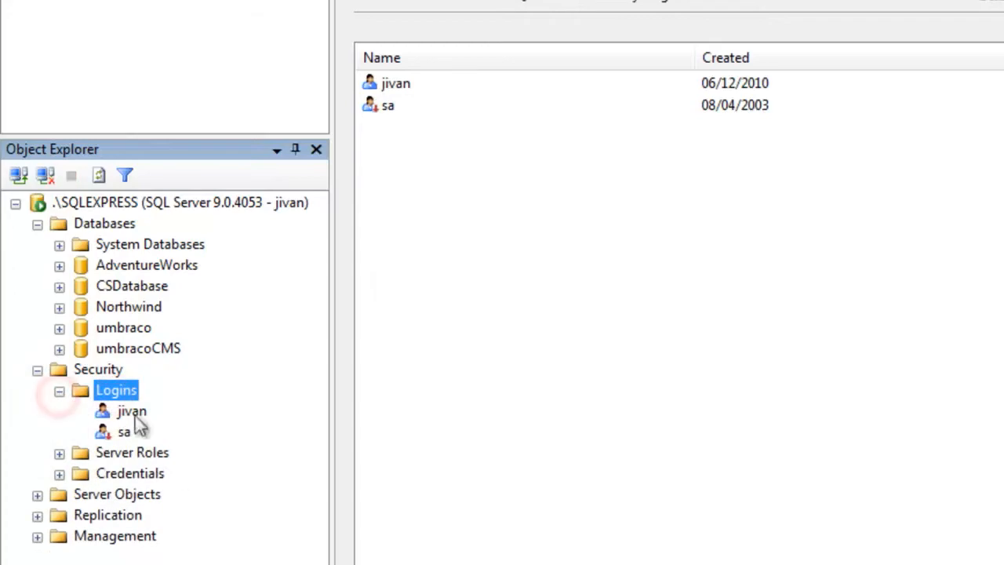
click(131, 411)
click(16, 26)
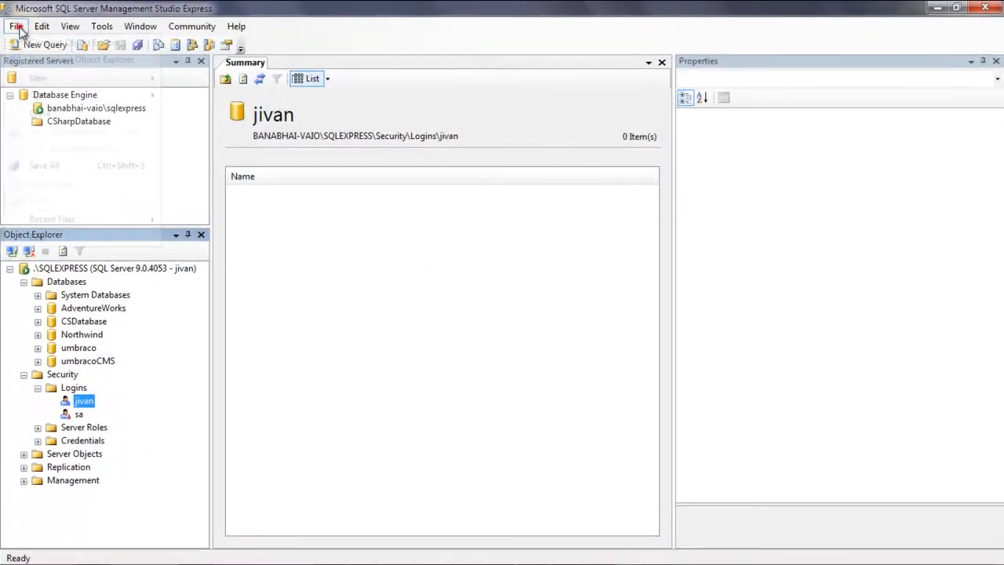
click(67, 239)
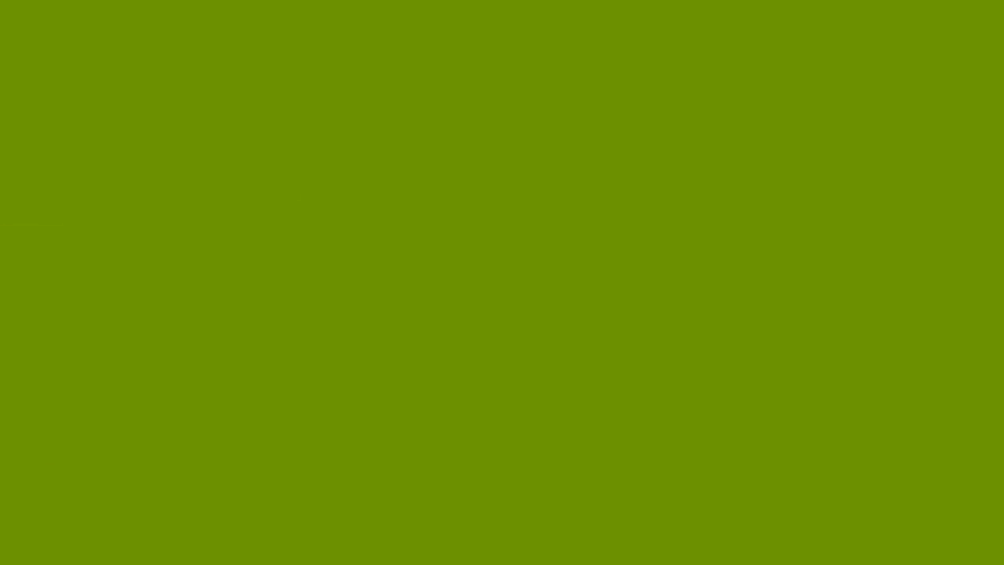
Create a folder named www on New Volume (F:) in Windows Explorer.
key(super)
click(298, 422)
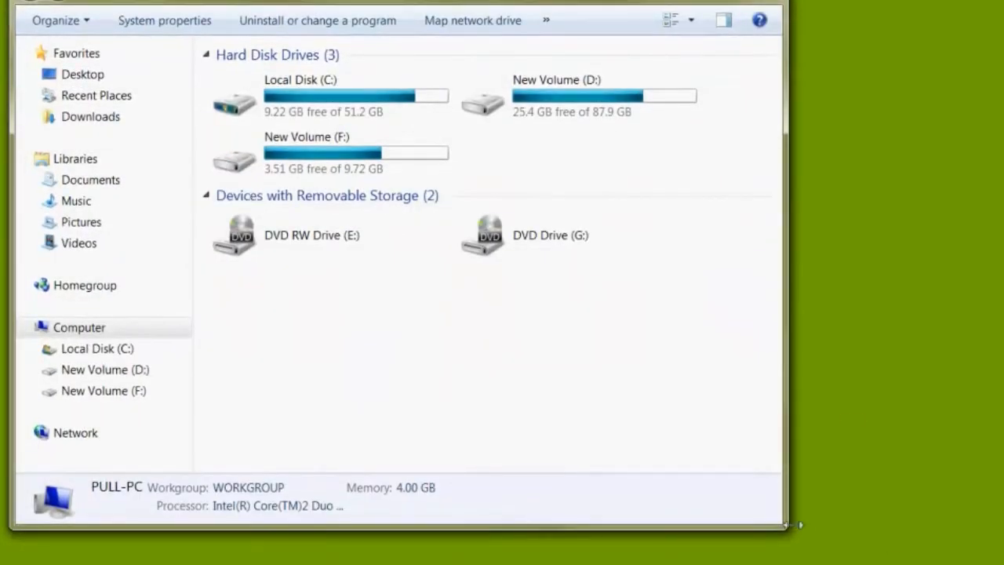
double_click(343, 153)
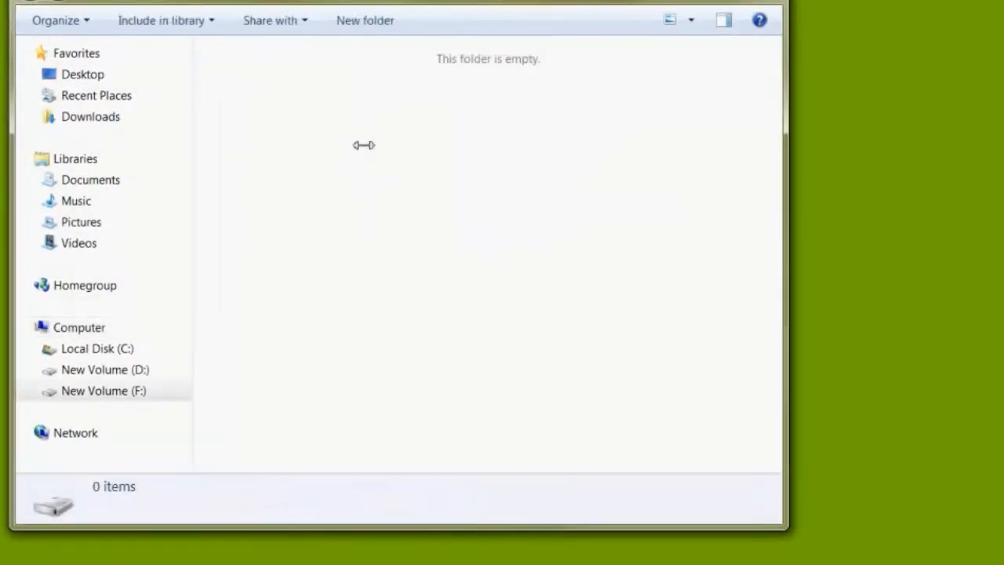
right_click(363, 144)
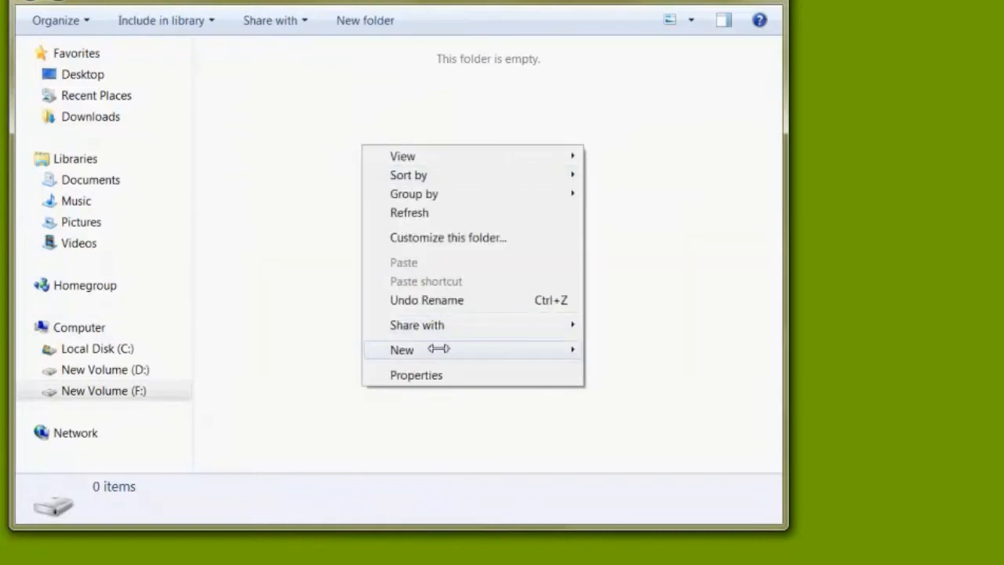
mouse_move(446, 350)
click(644, 350)
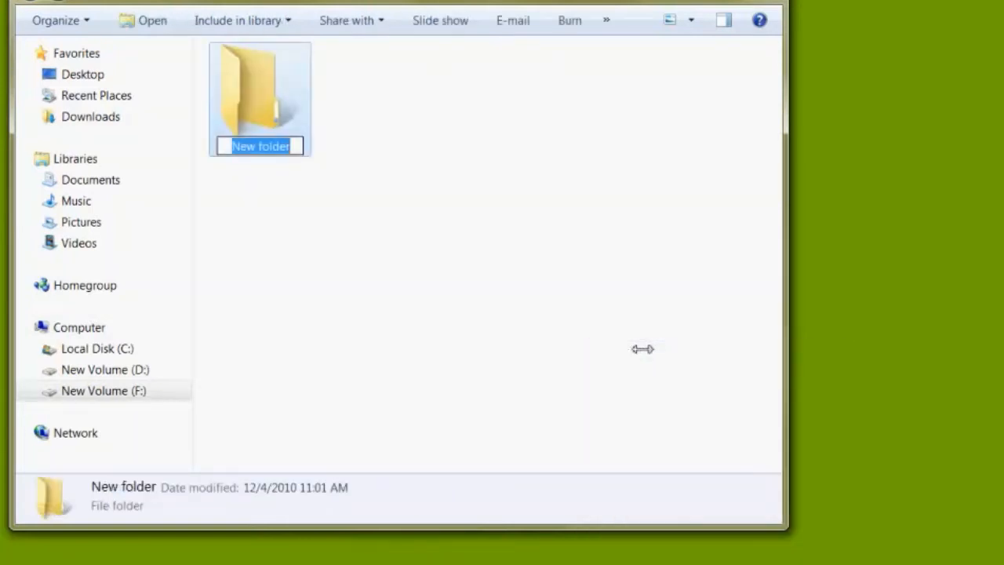
text(www)
click(426, 278)
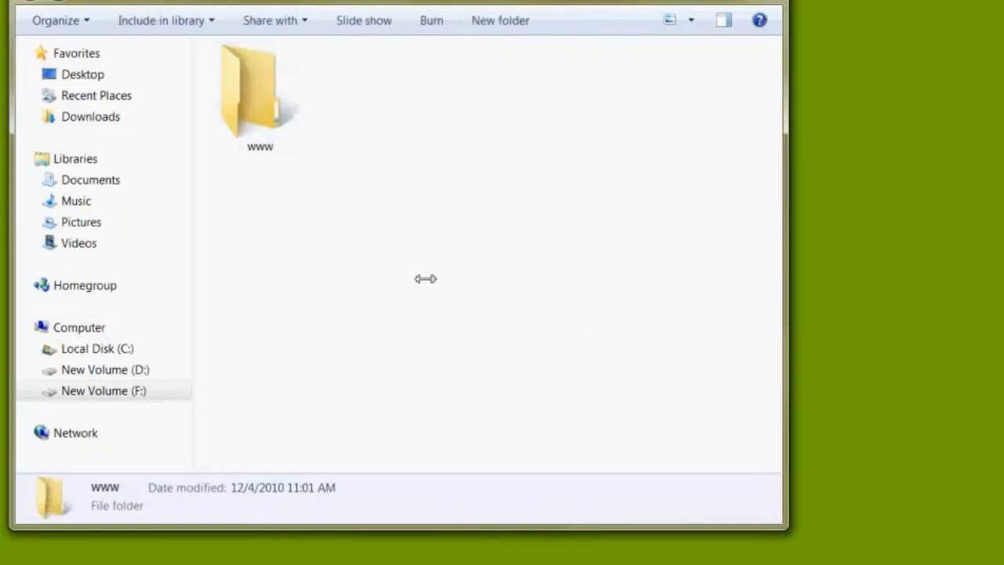
Switch to IIS Manager and open the advanced settings of Default Web Site under Sites.
click(259, 98)
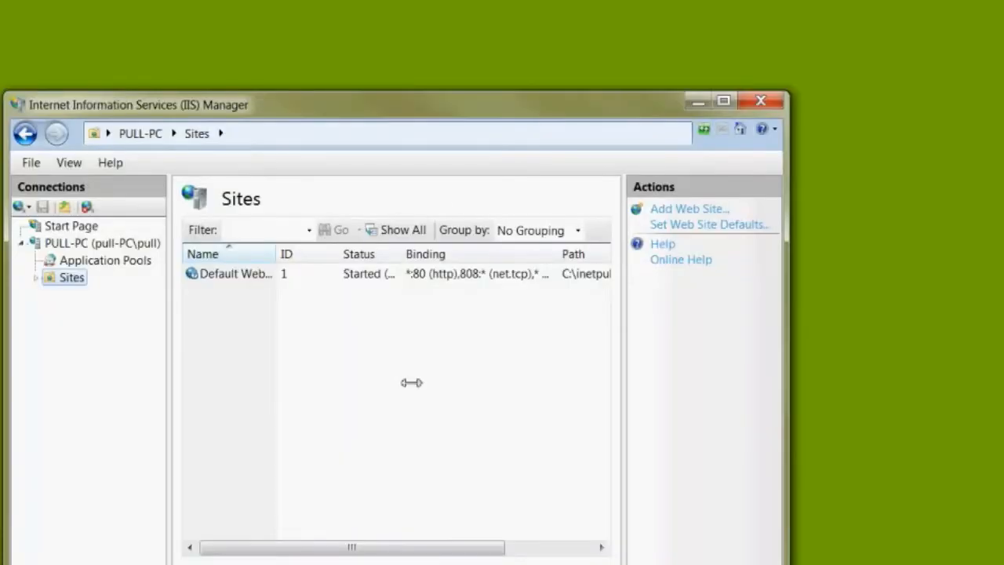
drag(617, 92, 628, 0)
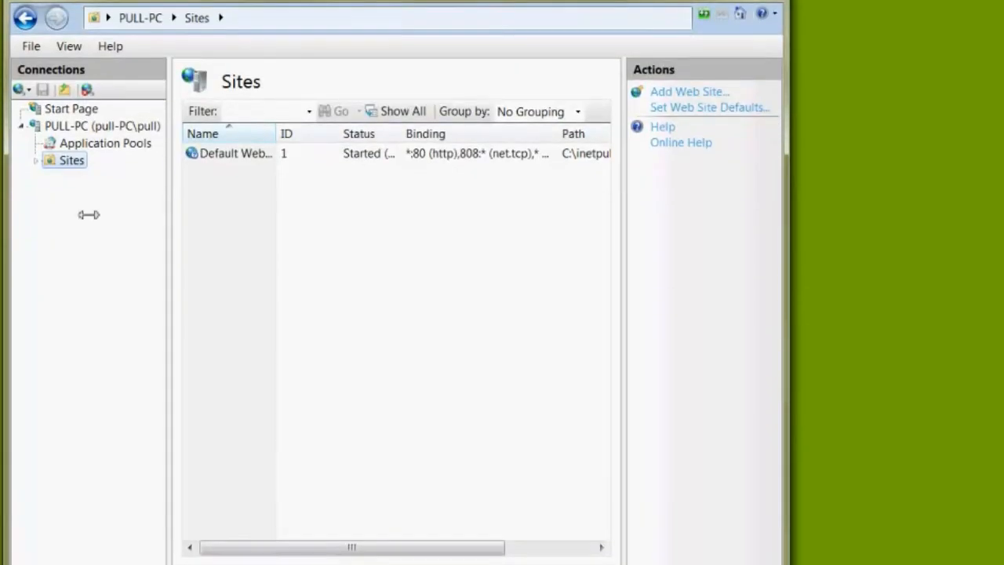
click(35, 161)
click(50, 179)
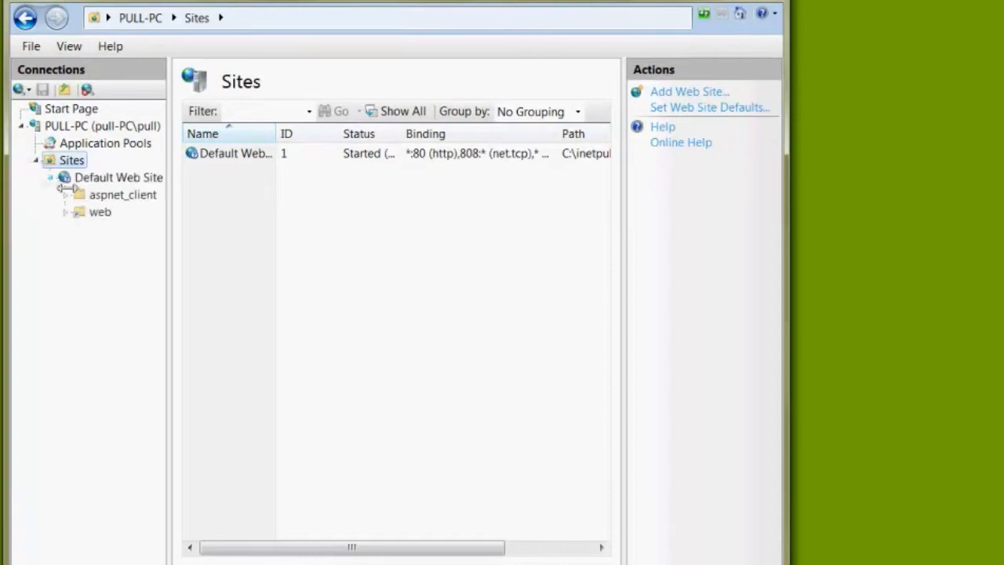
click(79, 178)
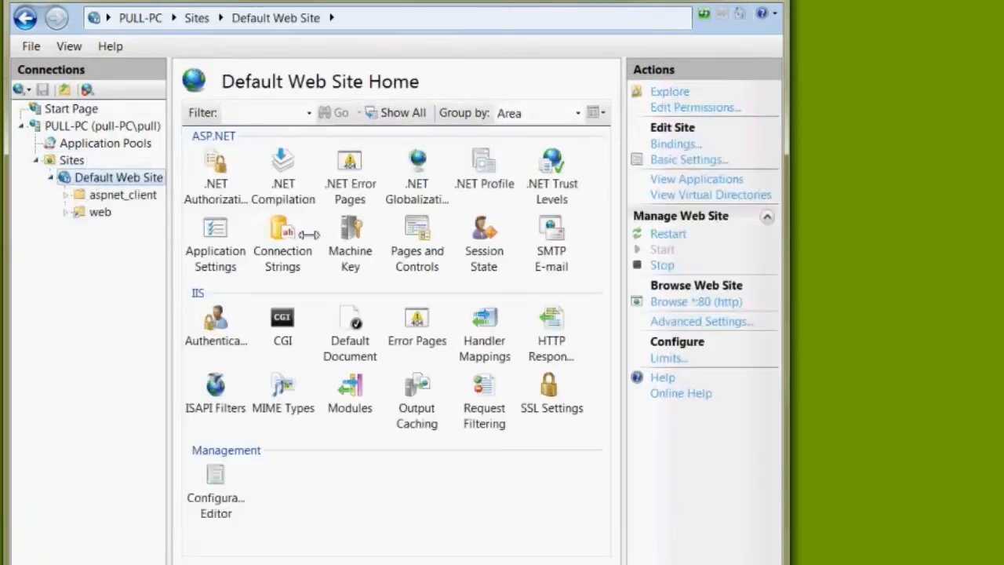
click(694, 322)
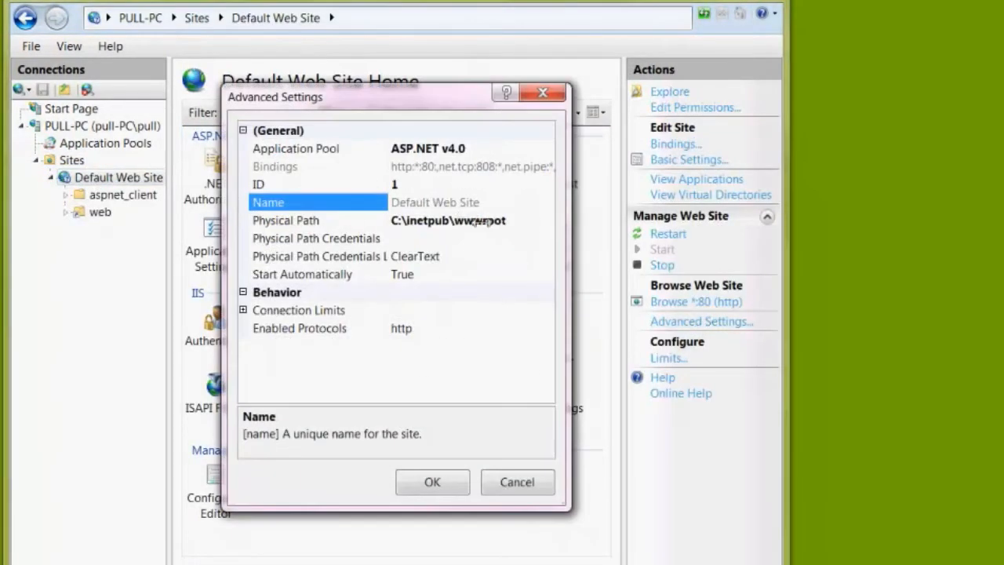
Set the physical path of Default Web Site to the www folder on New Volume (F:) and confirm the settings.
click(535, 222)
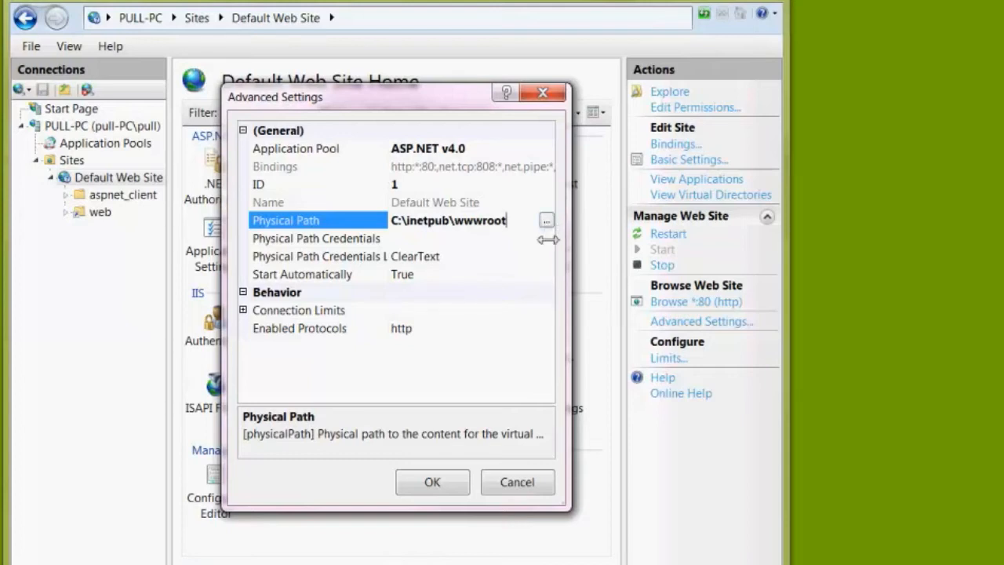
click(549, 219)
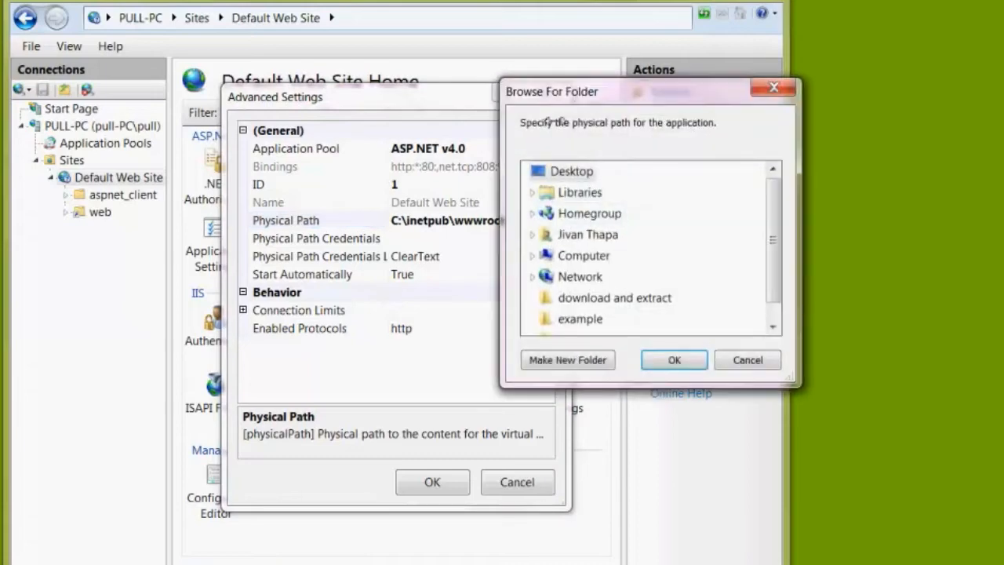
drag(571, 92, 198, 58)
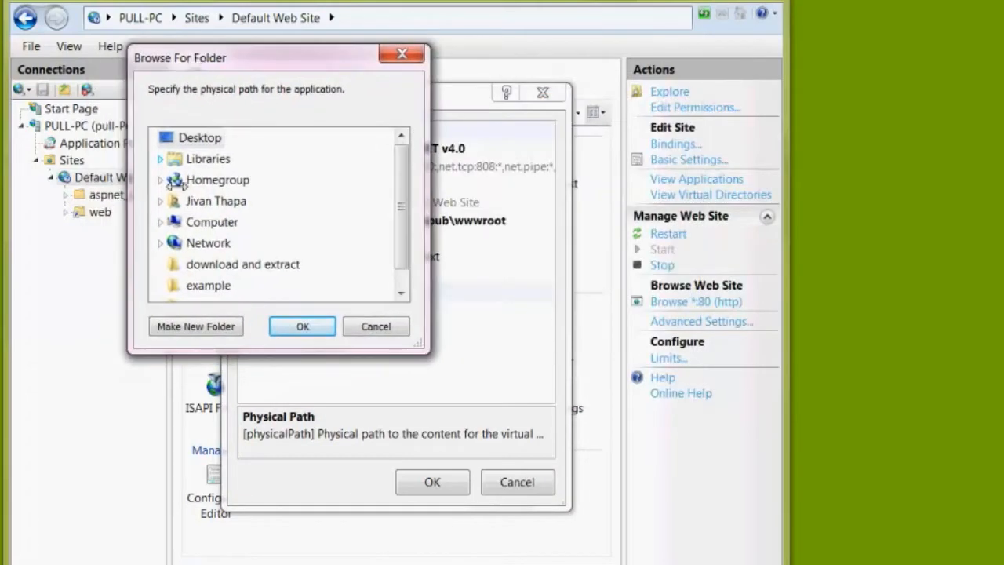
click(162, 223)
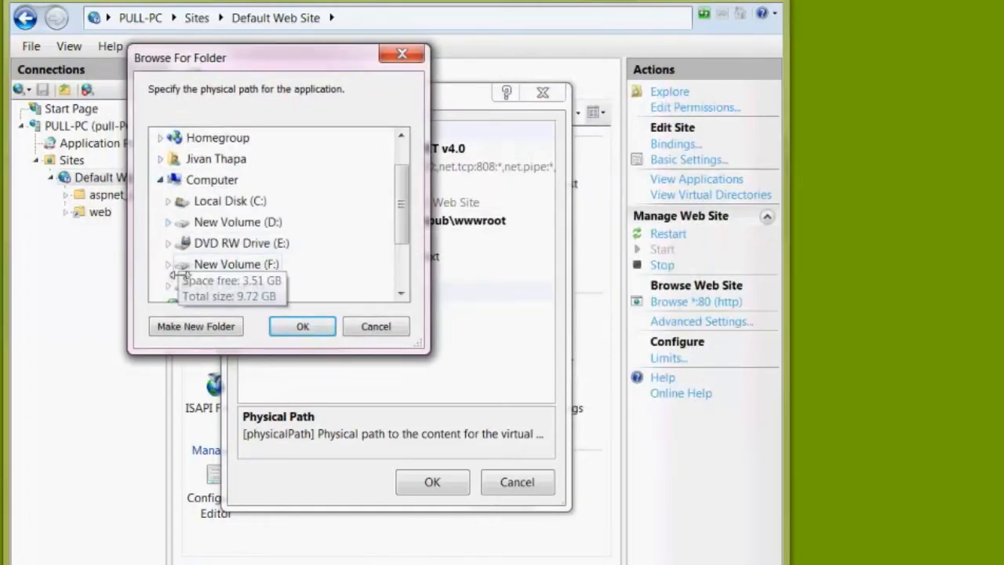
click(167, 264)
click(214, 286)
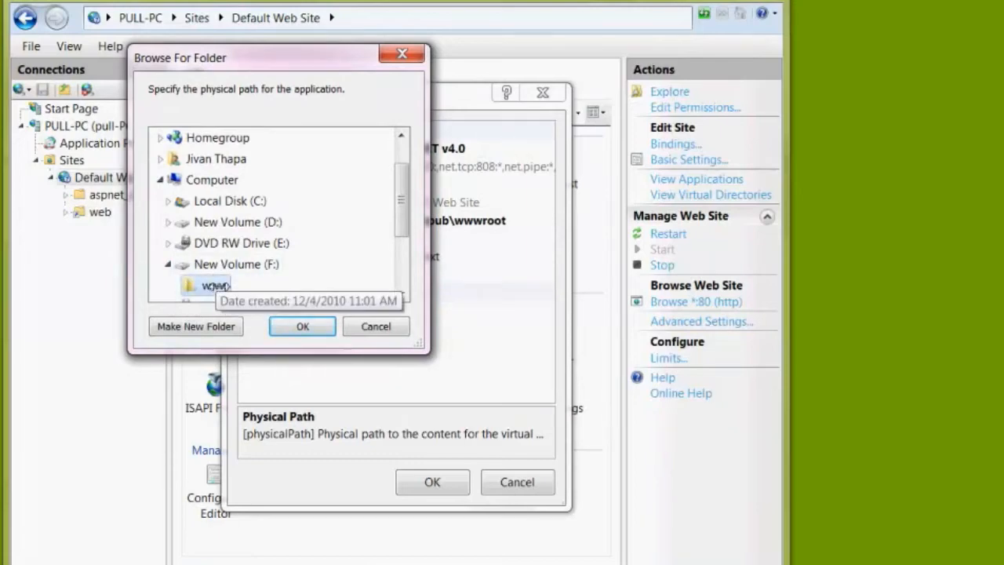
click(303, 325)
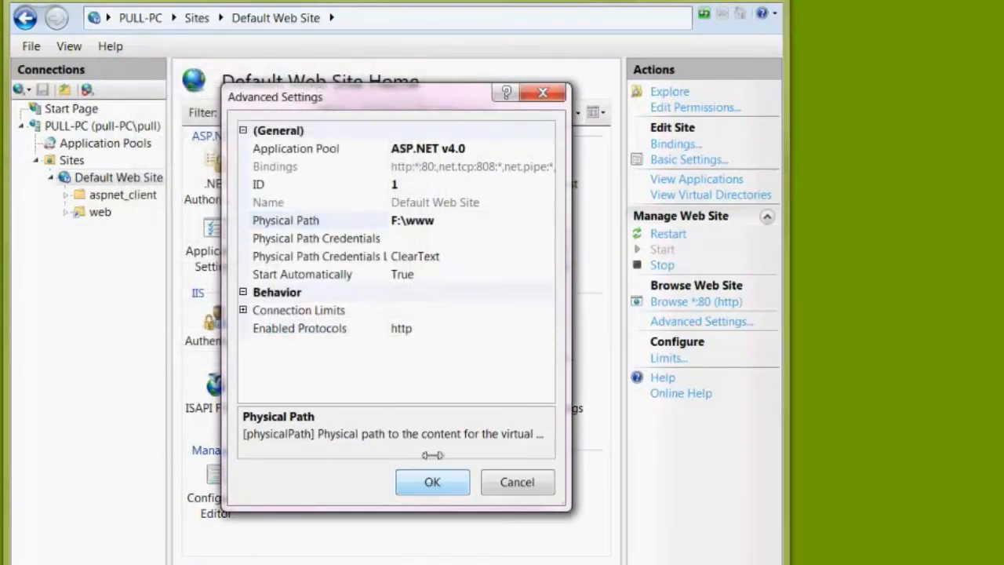
key(Return)
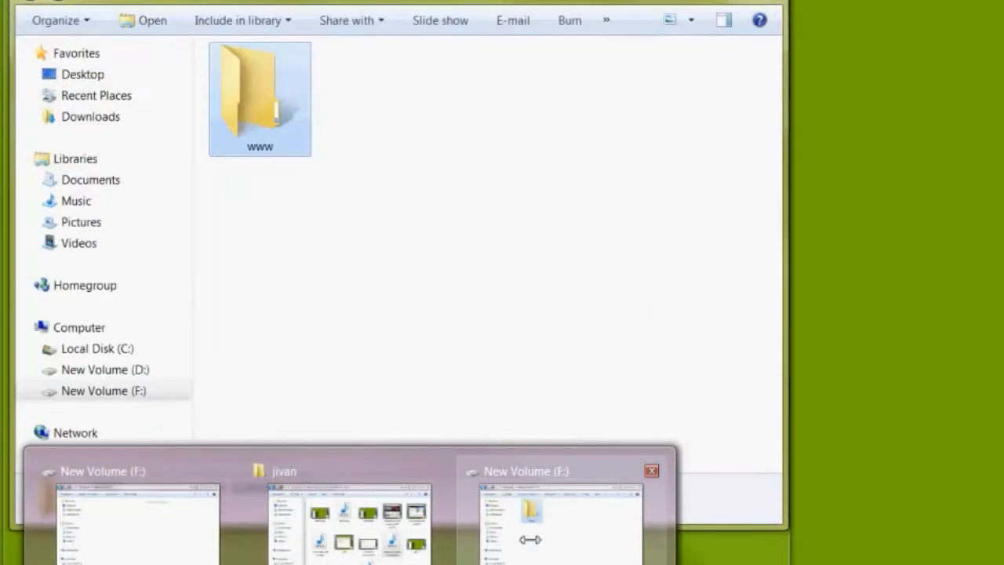
Switch to Windows Explorer and open the www folder's security permissions for editing.
click(530, 539)
click(398, 283)
click(247, 110)
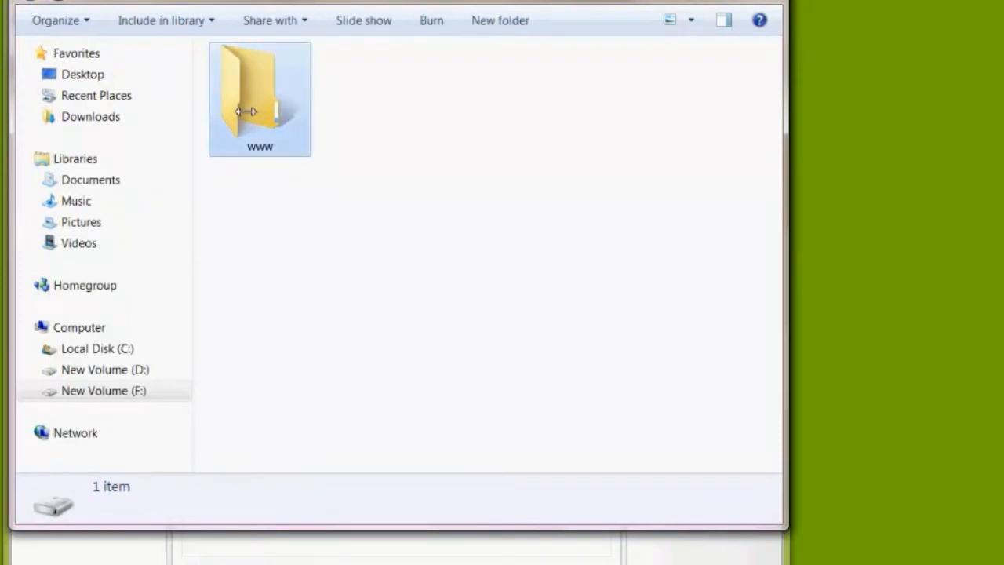
right_click(297, 77)
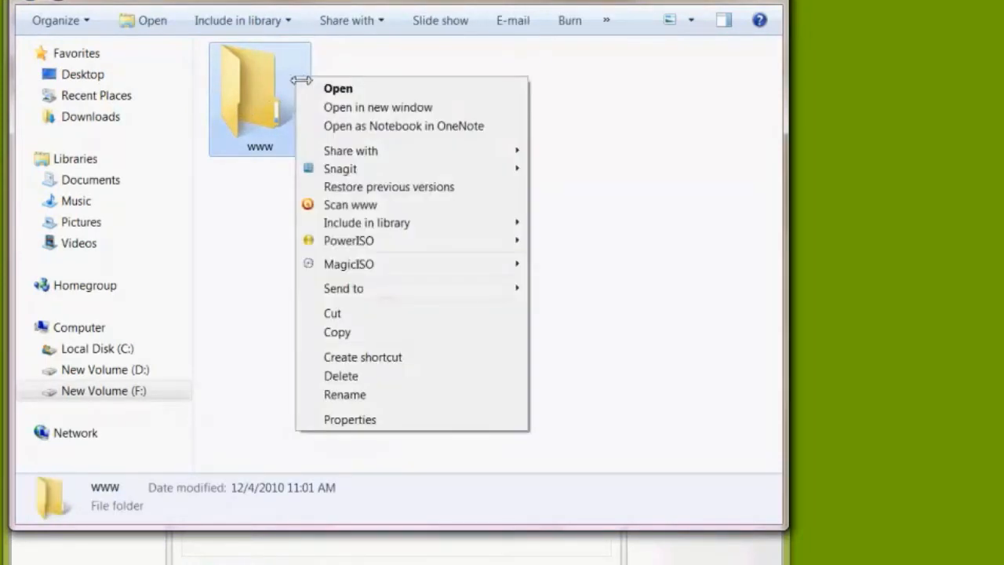
click(372, 418)
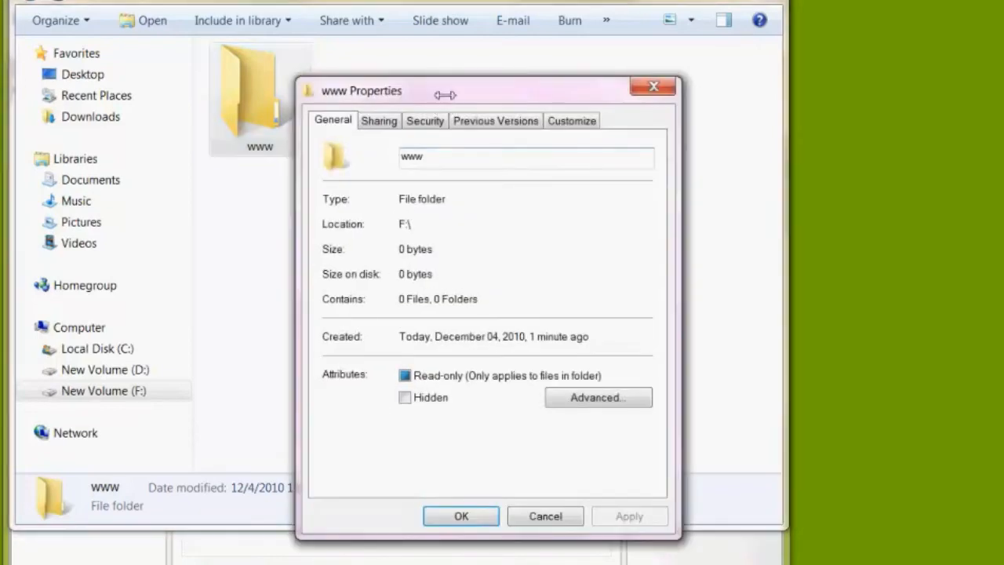
drag(444, 94, 330, 43)
click(295, 73)
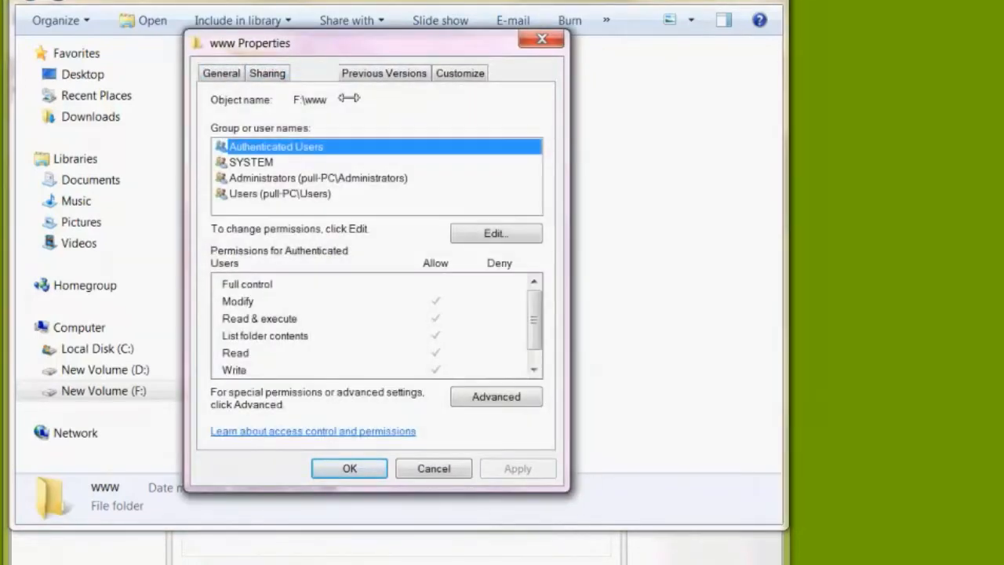
click(503, 229)
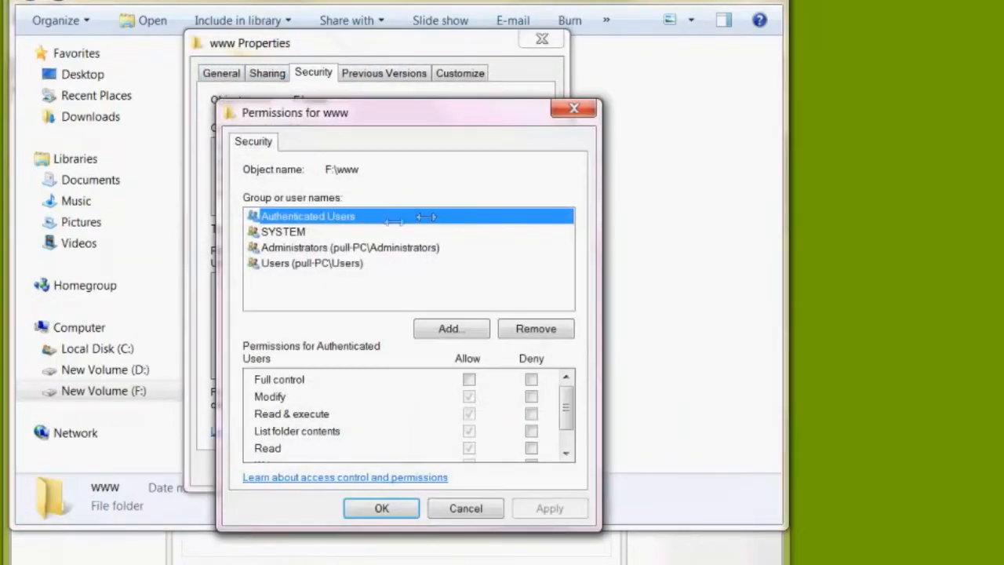
Add the network service account to the groups and users with permissions on the www folder.
click(449, 329)
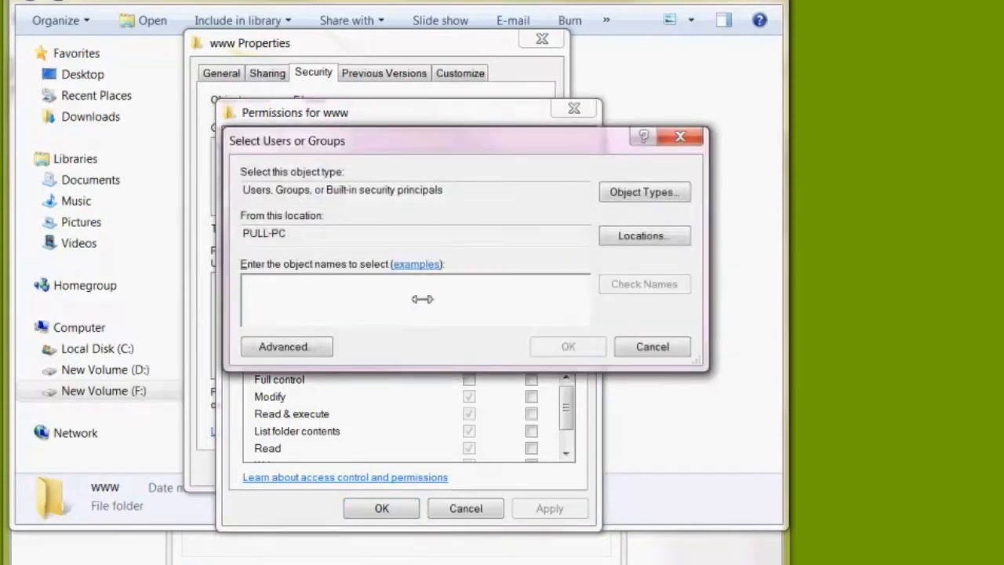
text(network service)
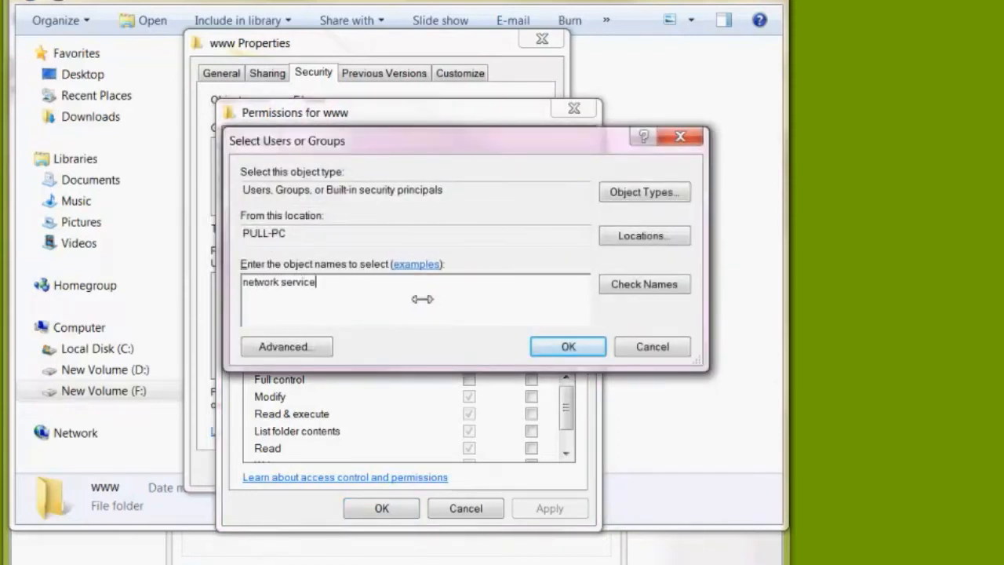
click(543, 345)
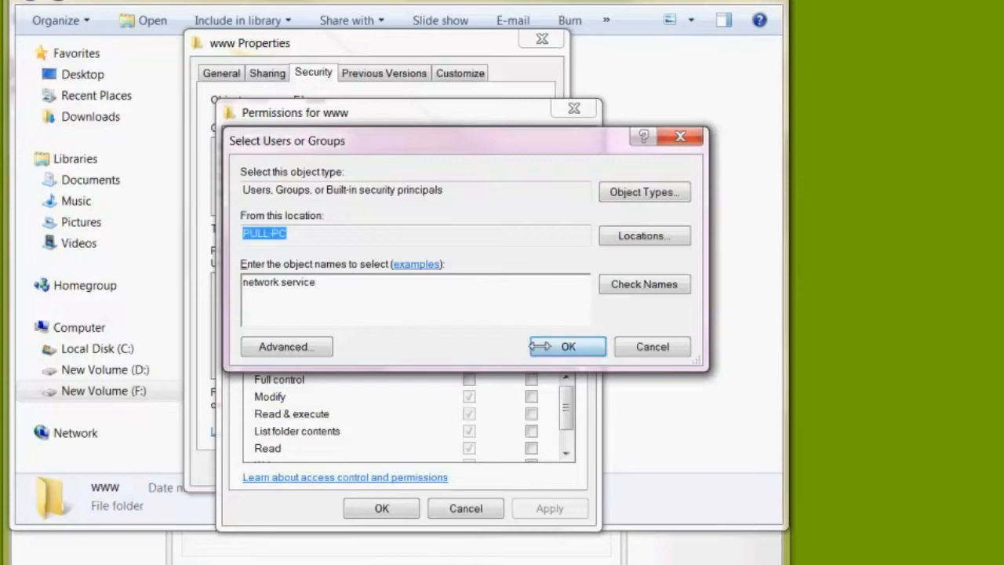
Allow NETWORK SERVICE full control of the www folder, apply the permissions and close the folder's properties.
click(291, 260)
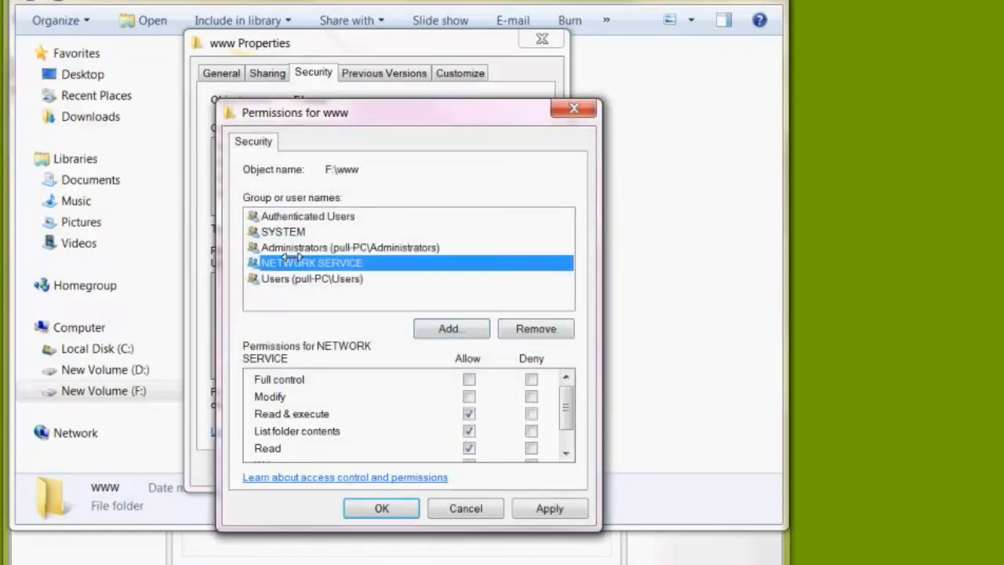
click(468, 379)
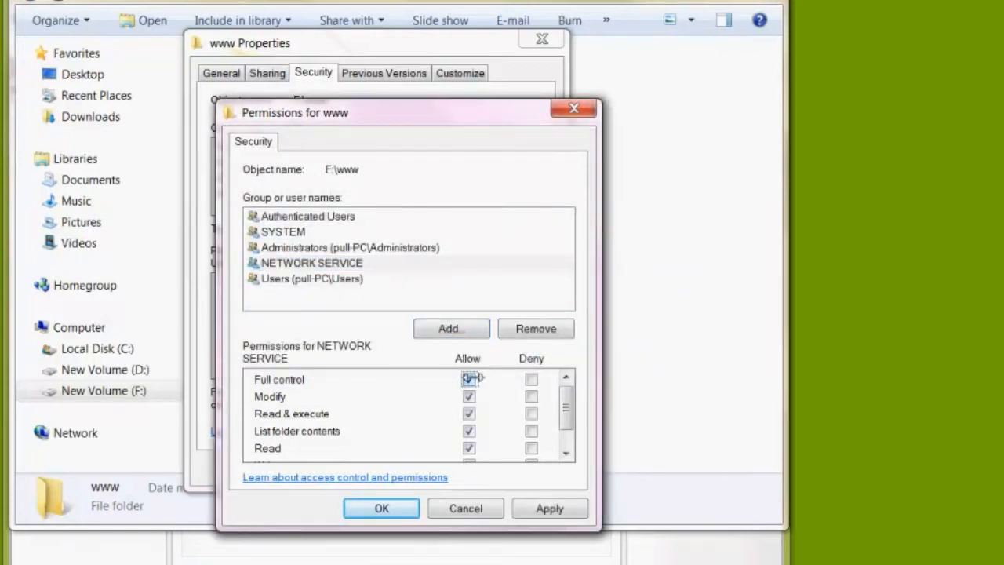
click(549, 509)
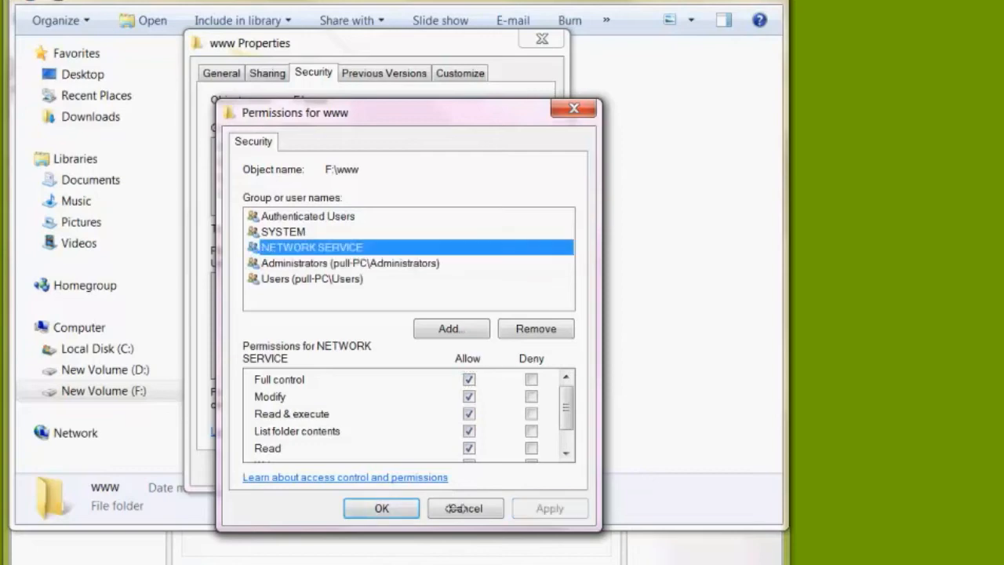
click(393, 508)
click(359, 470)
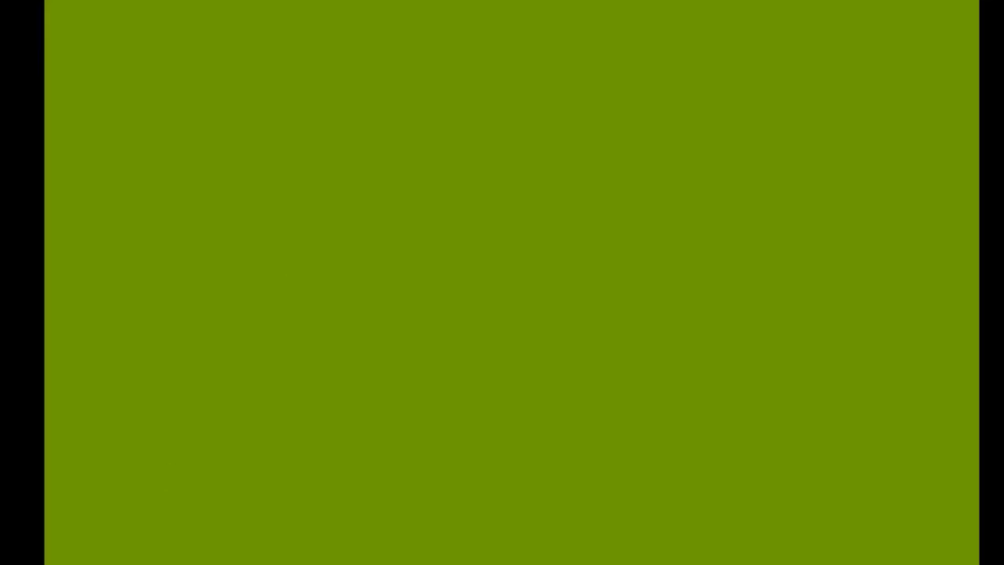
Load localhost in Internet Explorer and go through the Umbraco Configuration Wizard's welcome page and license acceptance.
key(super)
click(100, 293)
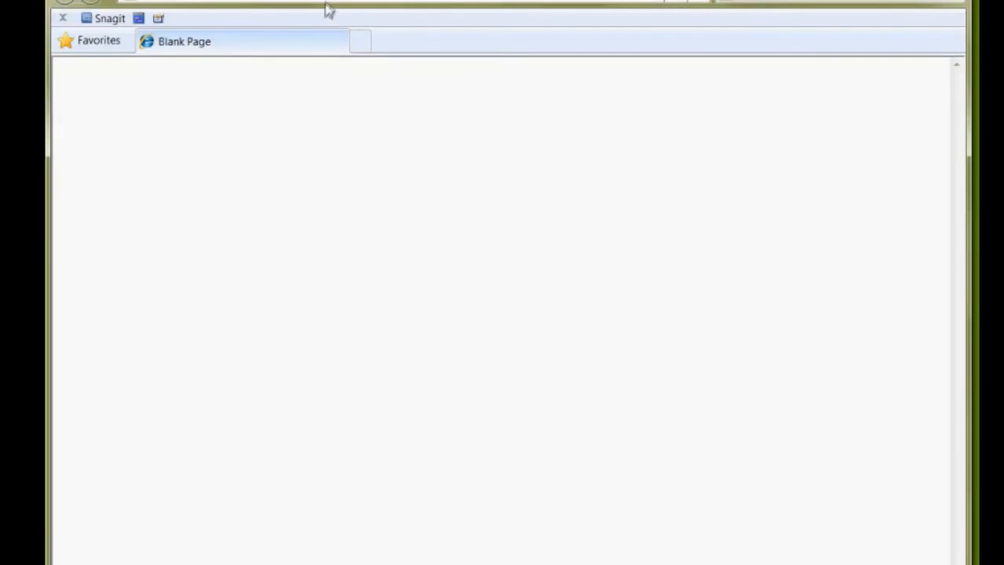
text(localhost)
key(Return)
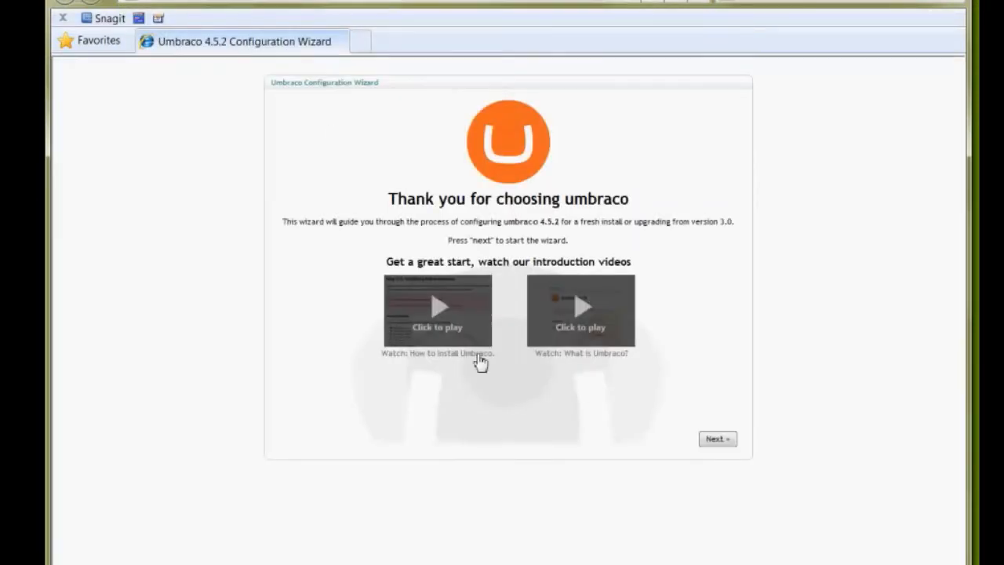
click(717, 439)
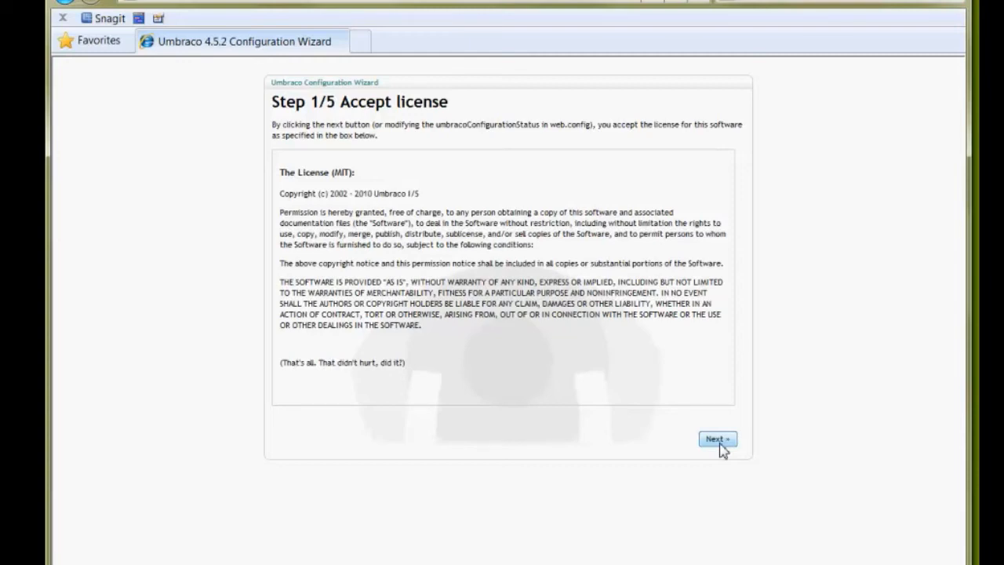
click(720, 445)
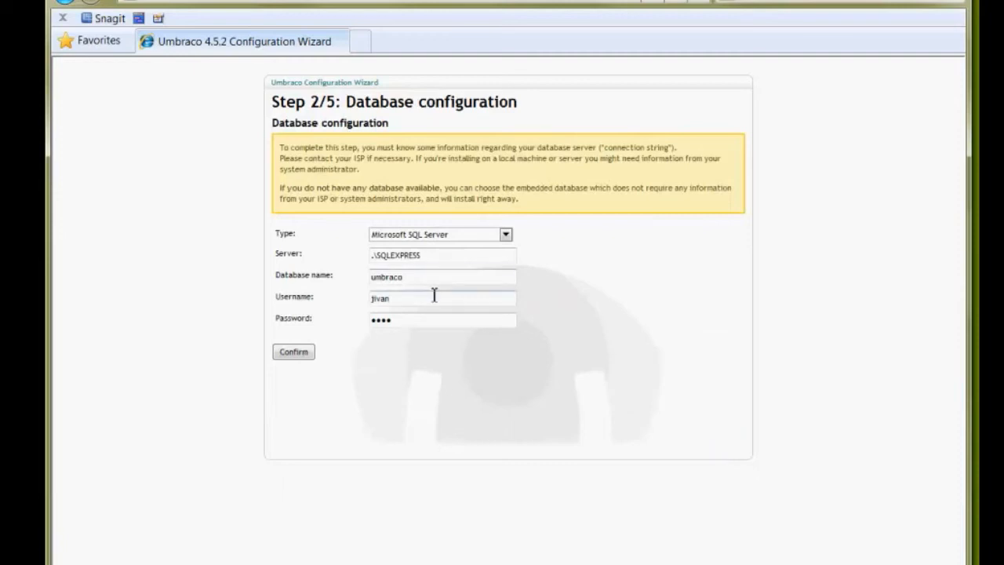
Enter the database user's password for the umbraco database on .\SQLEXPRESS and confirm the Microsoft SQL Server connection.
click(437, 298)
drag(427, 323, 291, 328)
text(•••)
click(296, 353)
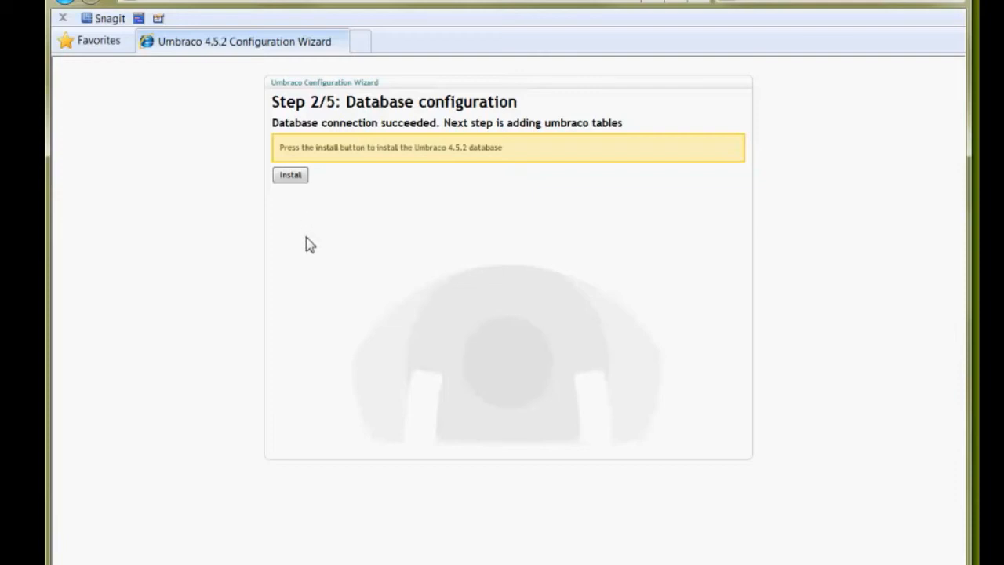
Install the Umbraco 4.5.2 database and continue past the file permission validation.
click(290, 175)
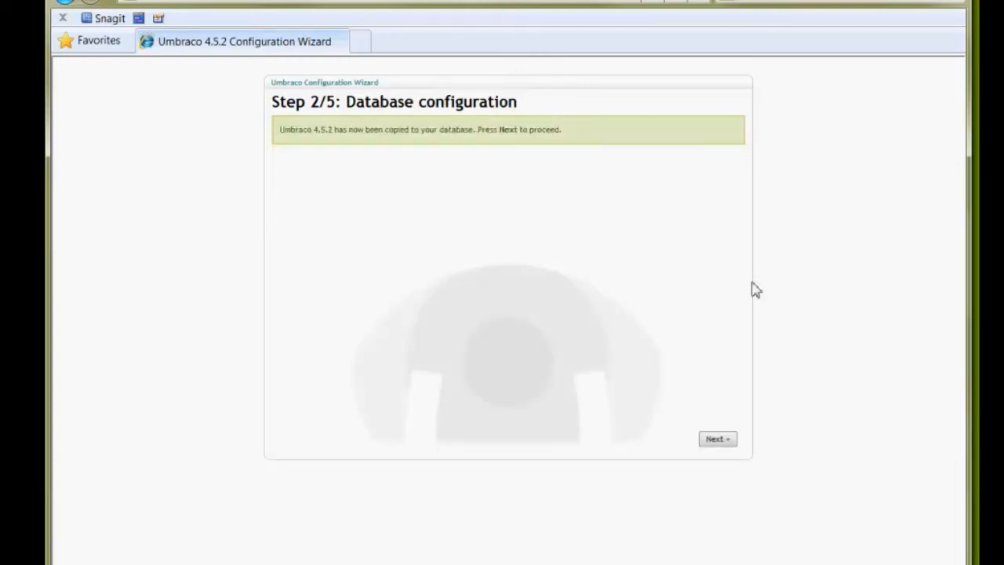
click(723, 441)
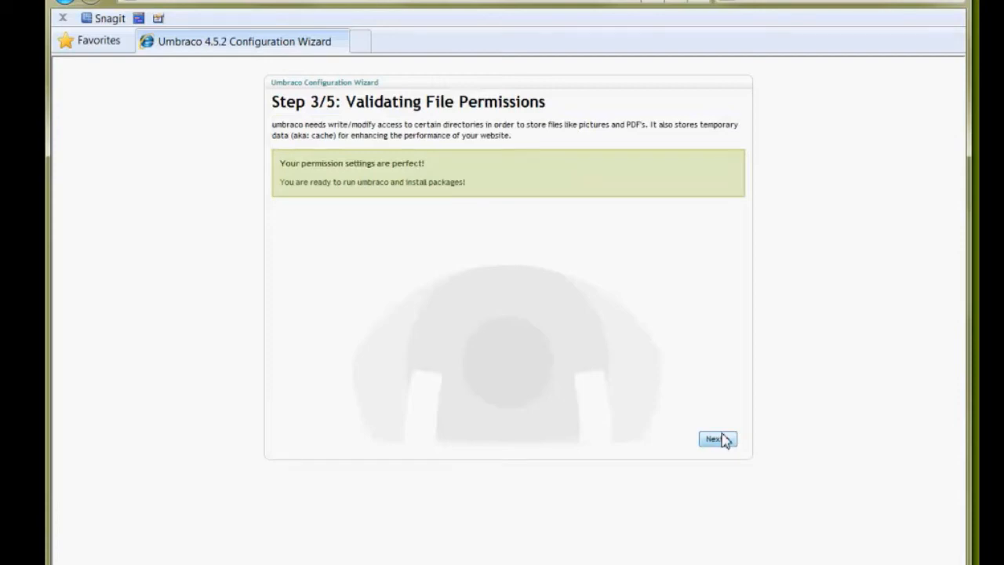
click(723, 441)
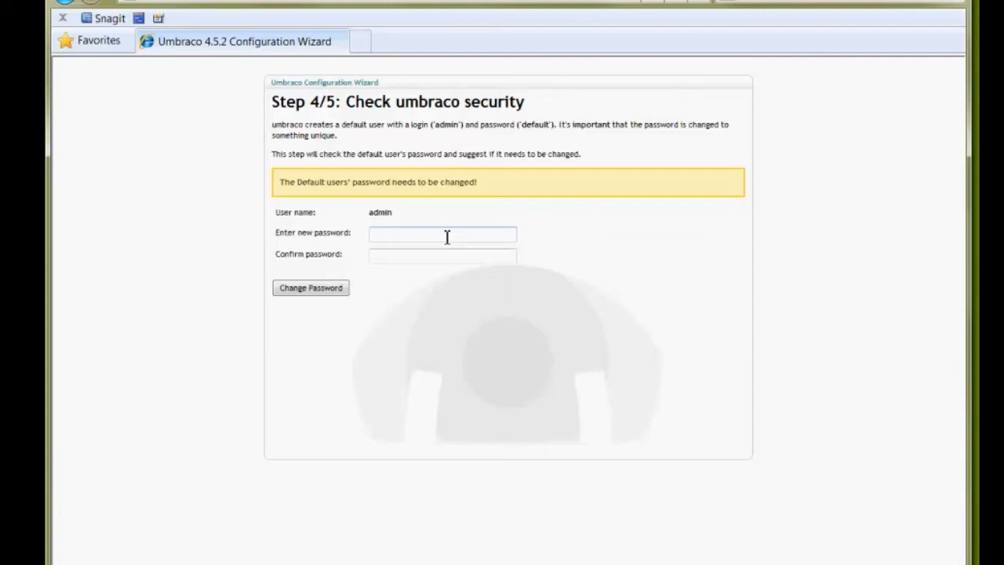
Change the admin user's default password by entering and confirming a new password, and proceed to the foundation choice.
text(test)
key(Tab)
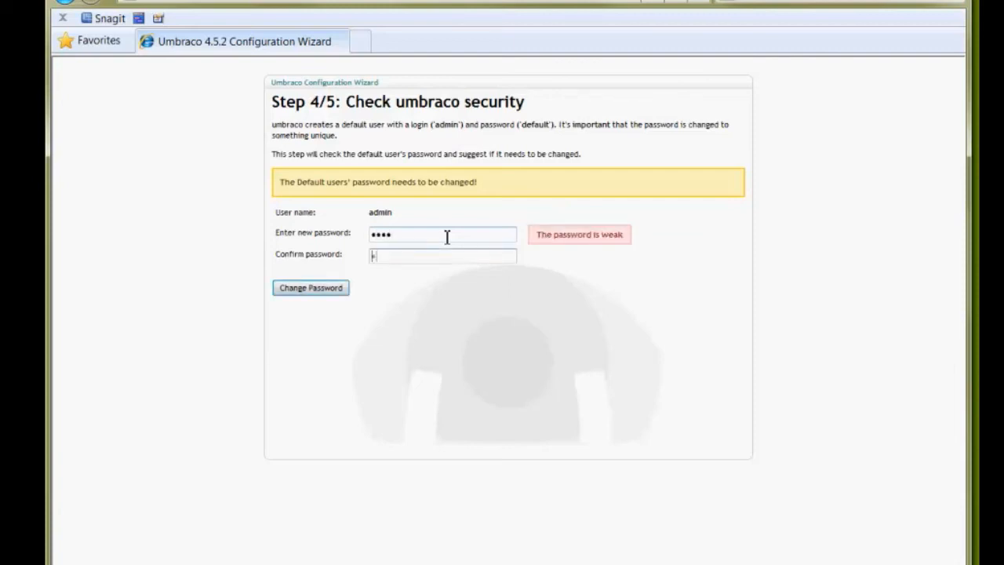
text(test)
click(308, 289)
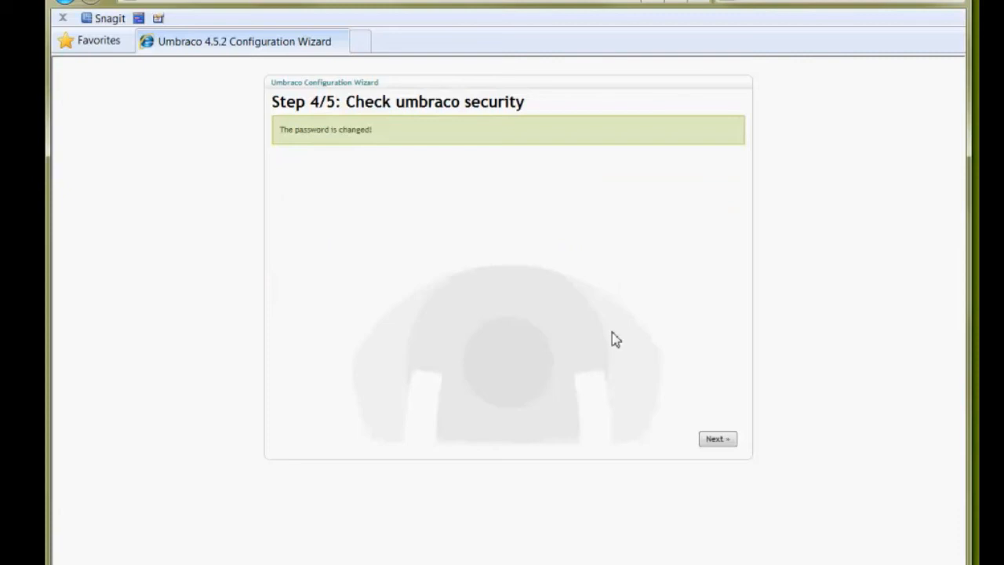
click(719, 441)
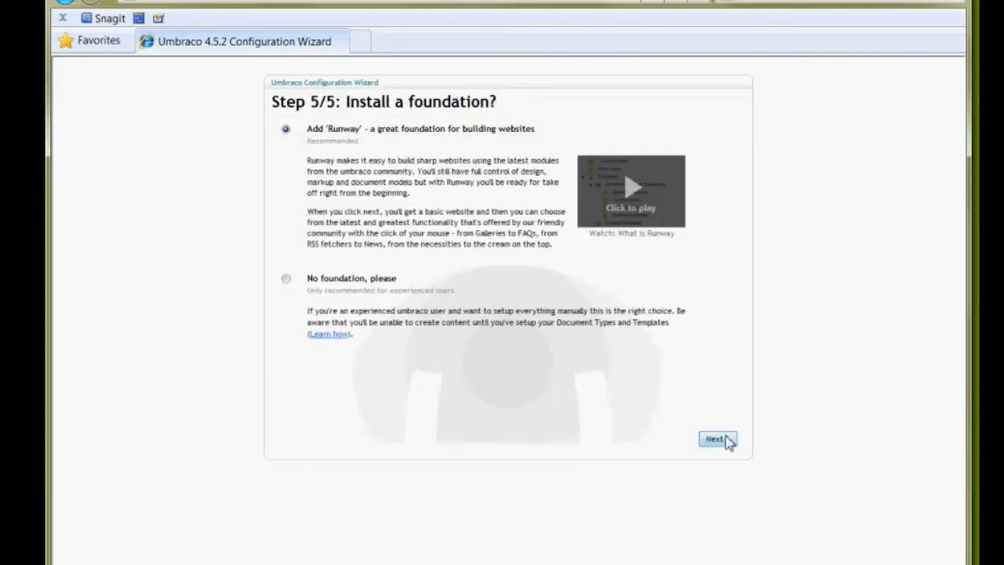
Install the Runway foundation and continue the wizard without installing any of the recommended modules.
click(287, 281)
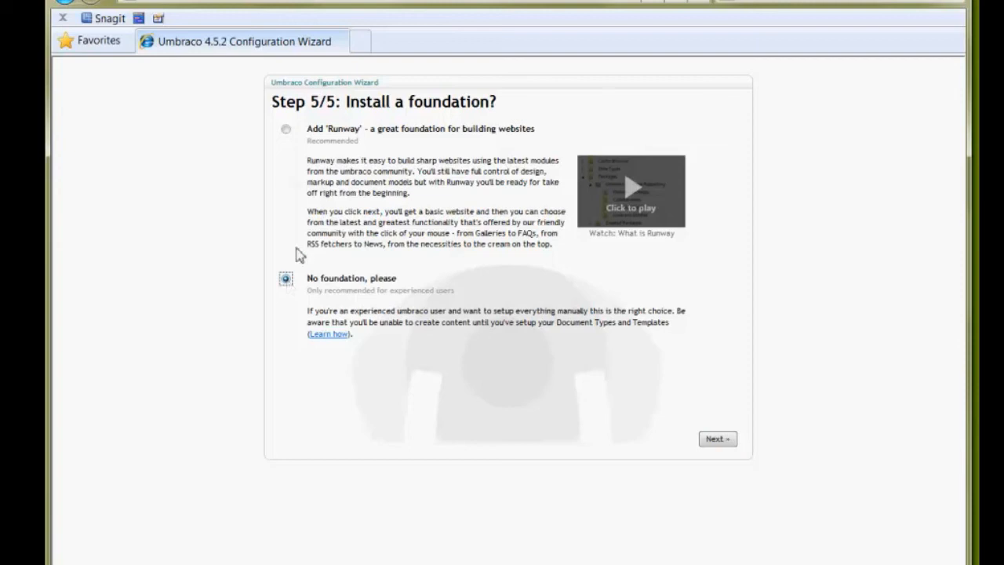
click(285, 129)
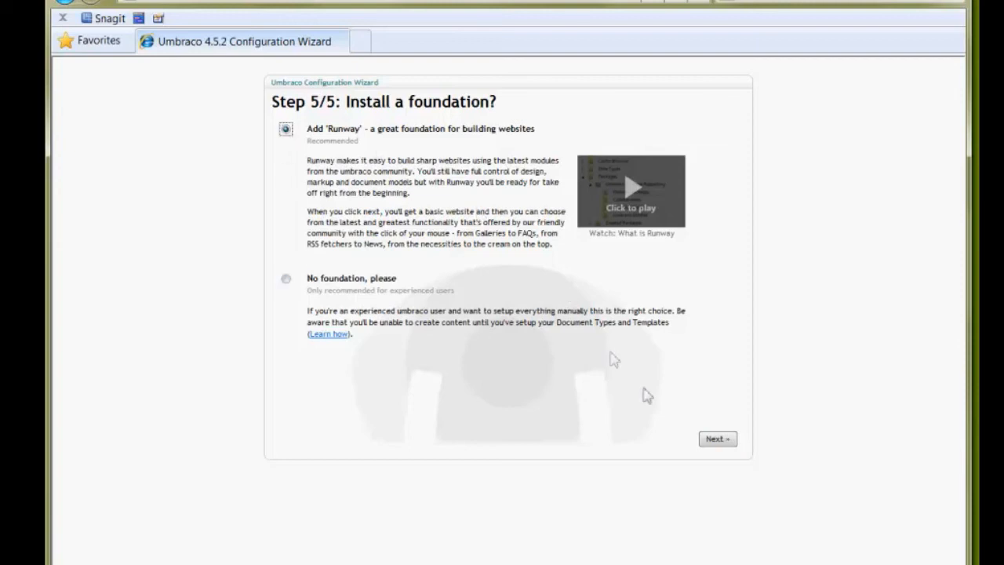
click(715, 438)
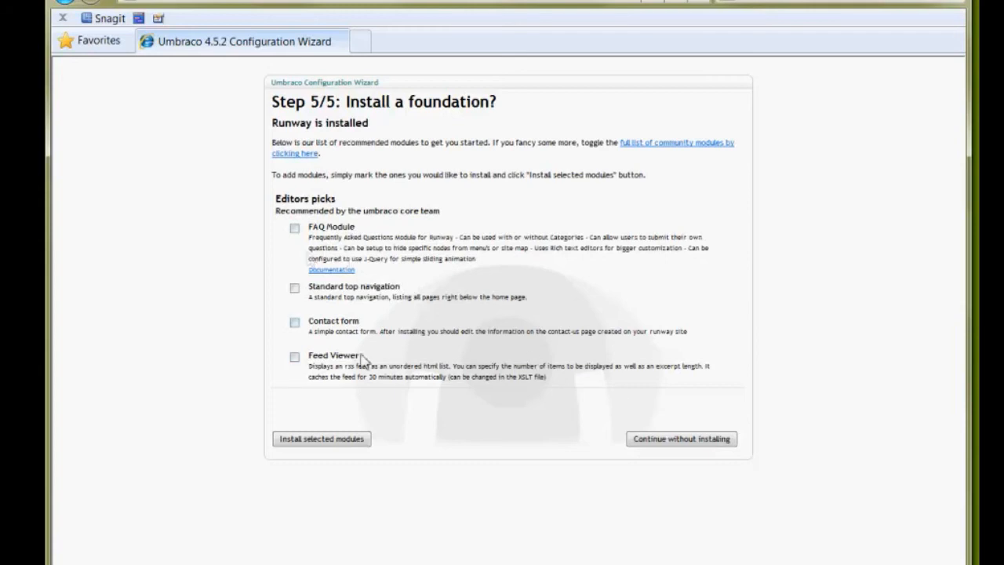
click(679, 441)
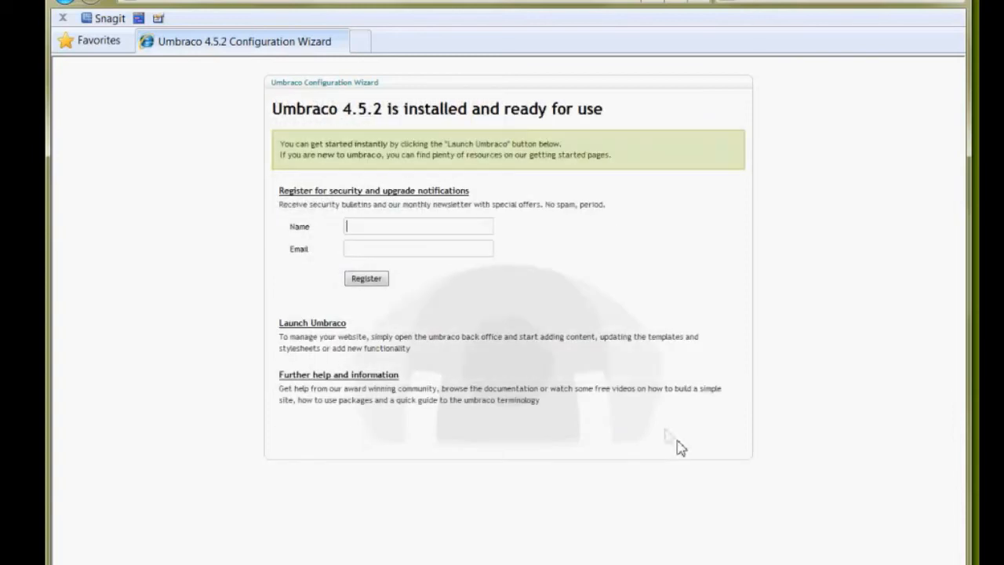
Register for security and upgrade notifications with the user's name and e-mail address, and launch the Umbraco back office.
text(jivan)
text(jeevan)
key(Down)
key(Down)
key(Return)
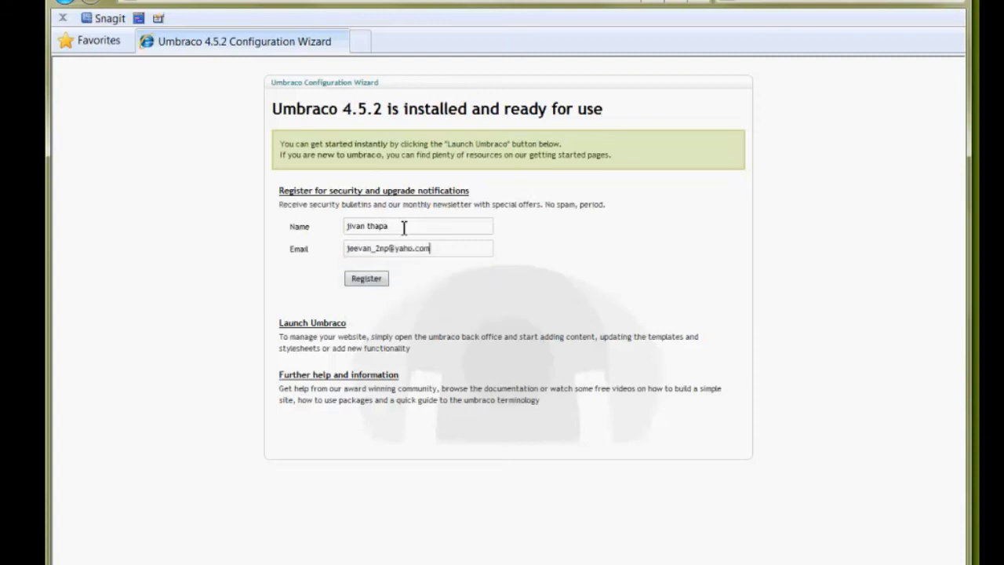
click(366, 278)
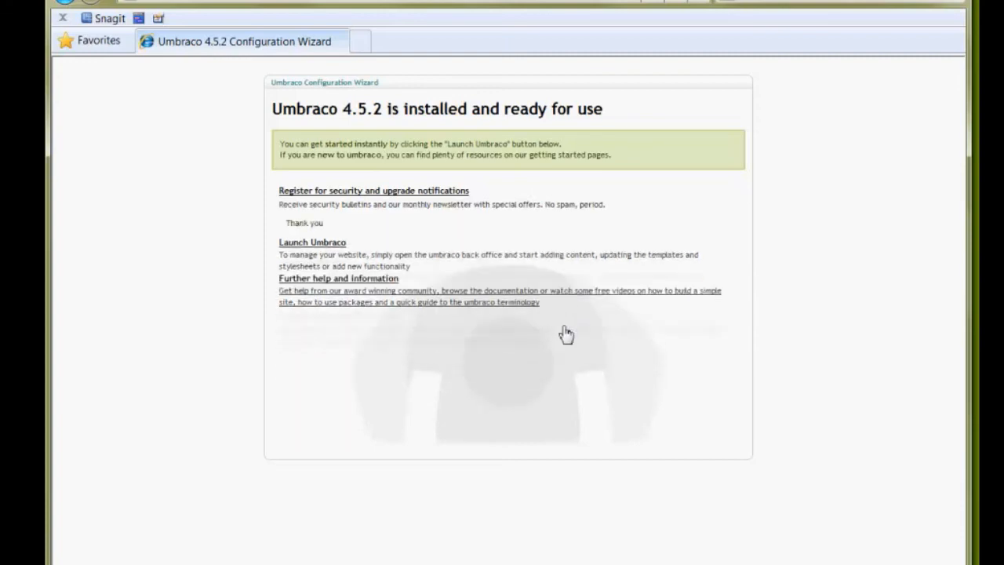
click(314, 245)
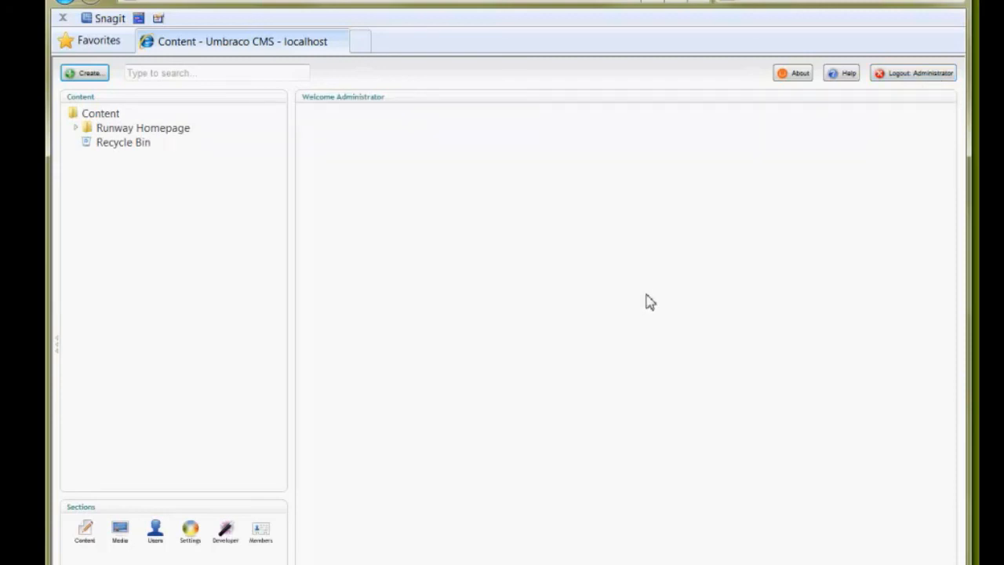
Dismiss the browser crash, minimize the back office and load localhost in a new Internet Explorer window to examine the Runway homepage.
click(360, 43)
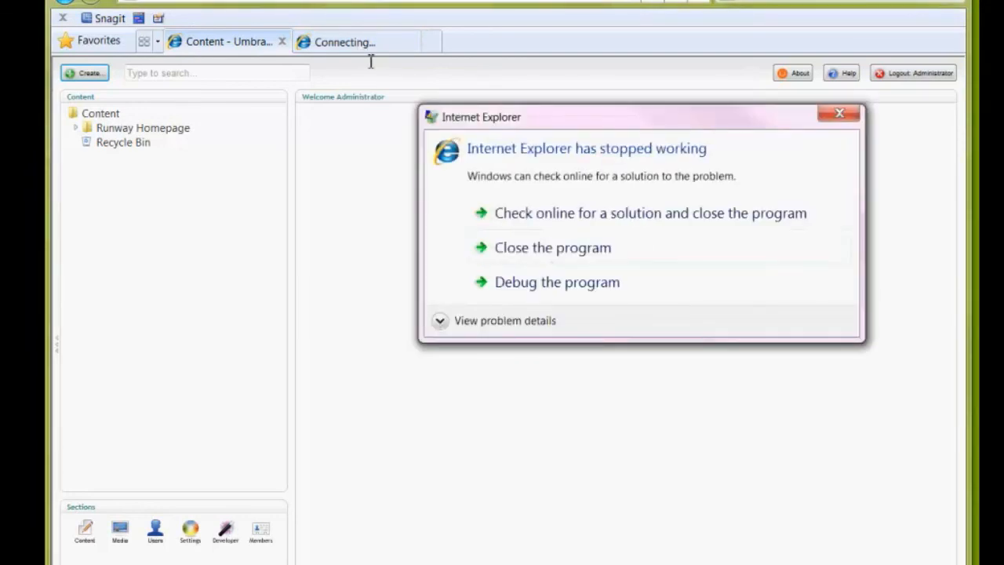
click(551, 247)
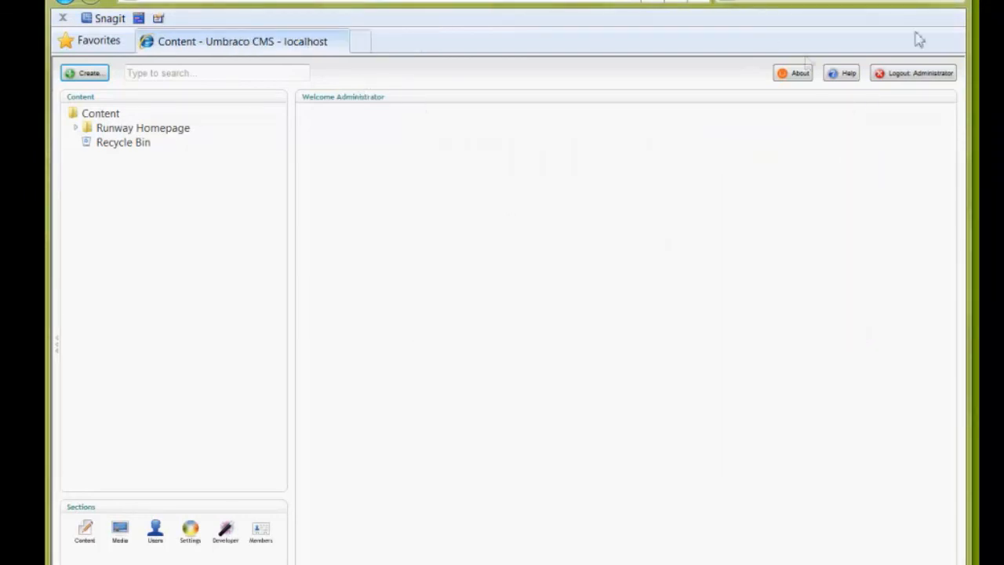
click(876, 0)
key(super)
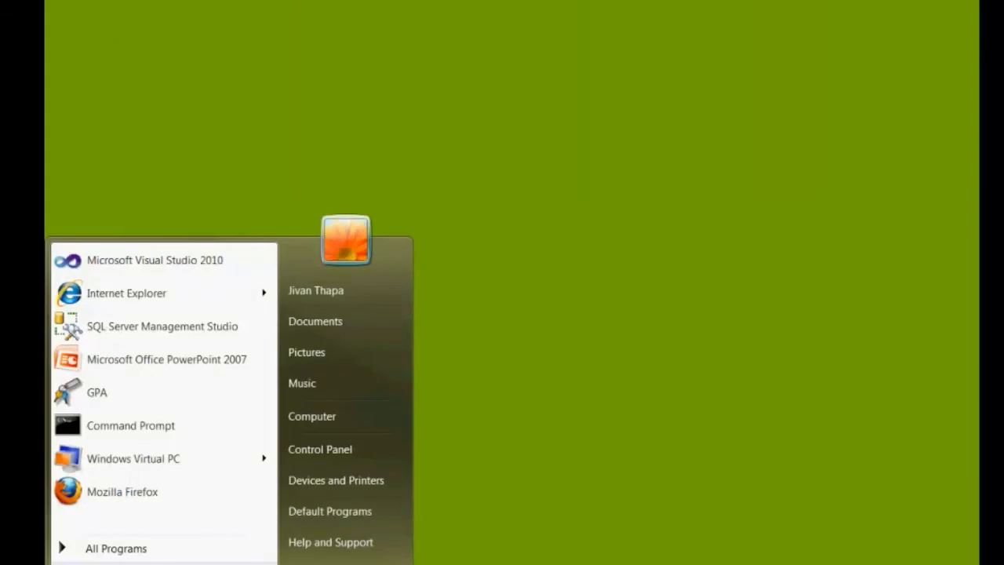
click(118, 302)
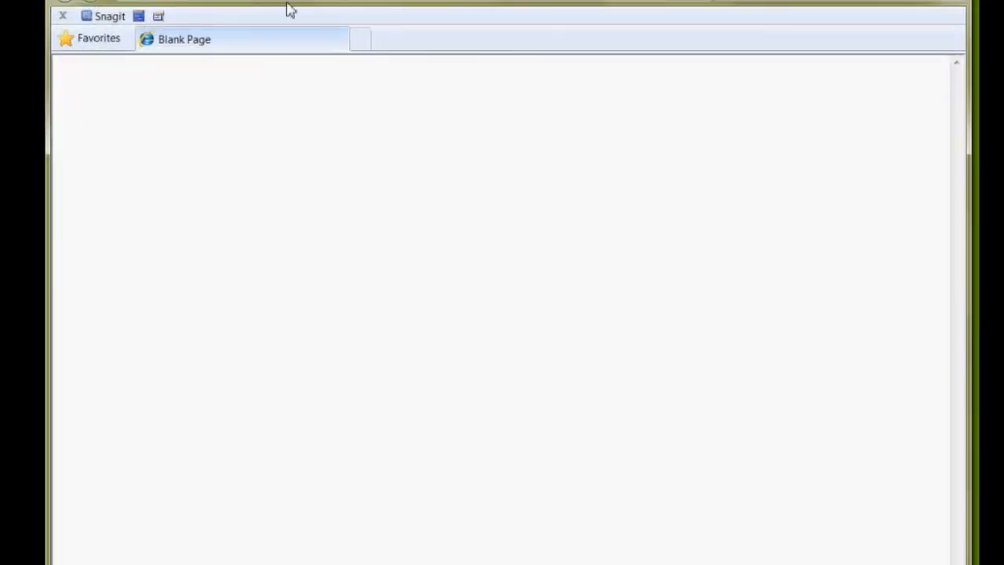
text(localhost)
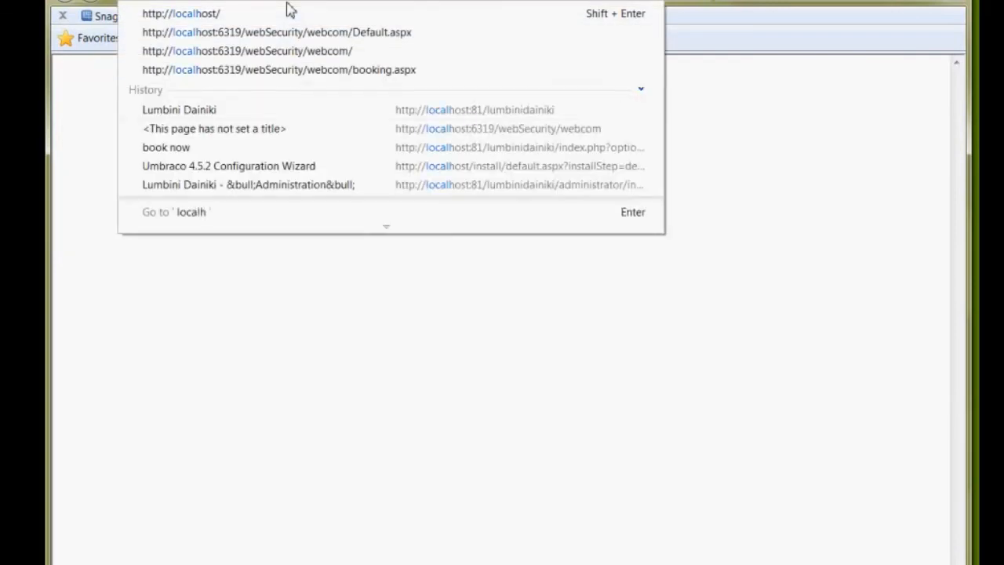
key(Return)
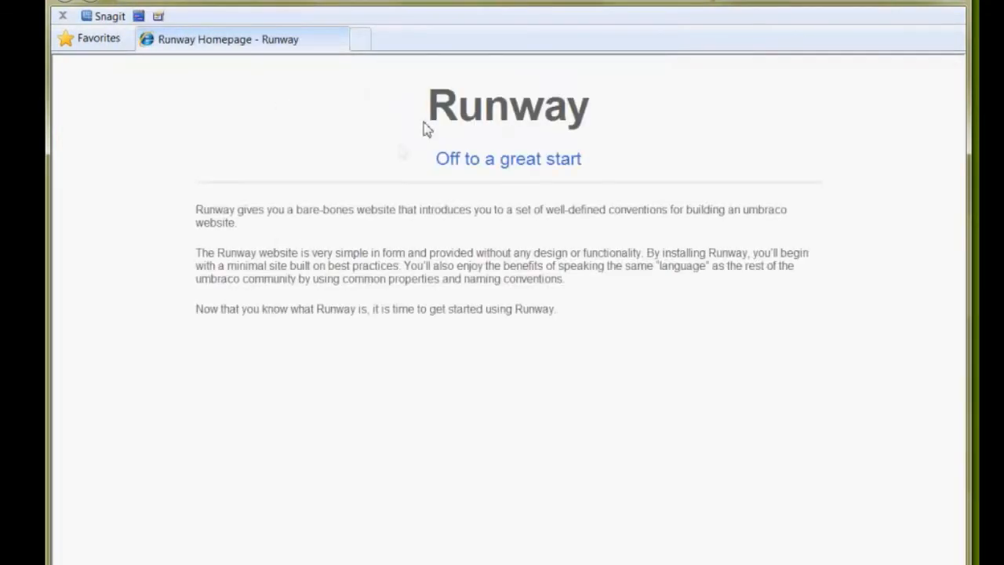
click(444, 109)
drag(440, 160, 588, 170)
click(580, 385)
Return to the Umbraco back office window and log out the Administrator, confirming the logout.
mouse_move(372, 562)
click(299, 548)
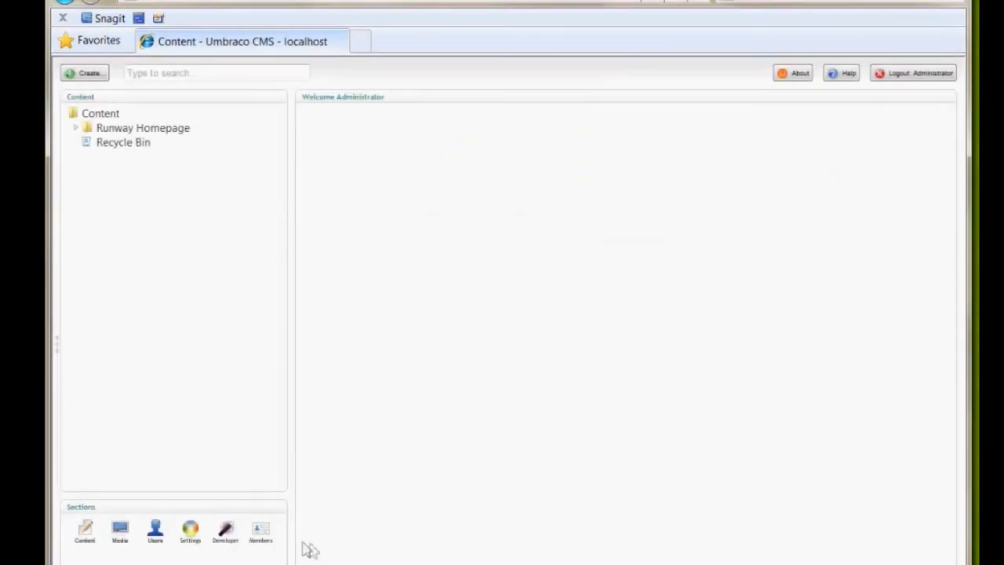
click(924, 76)
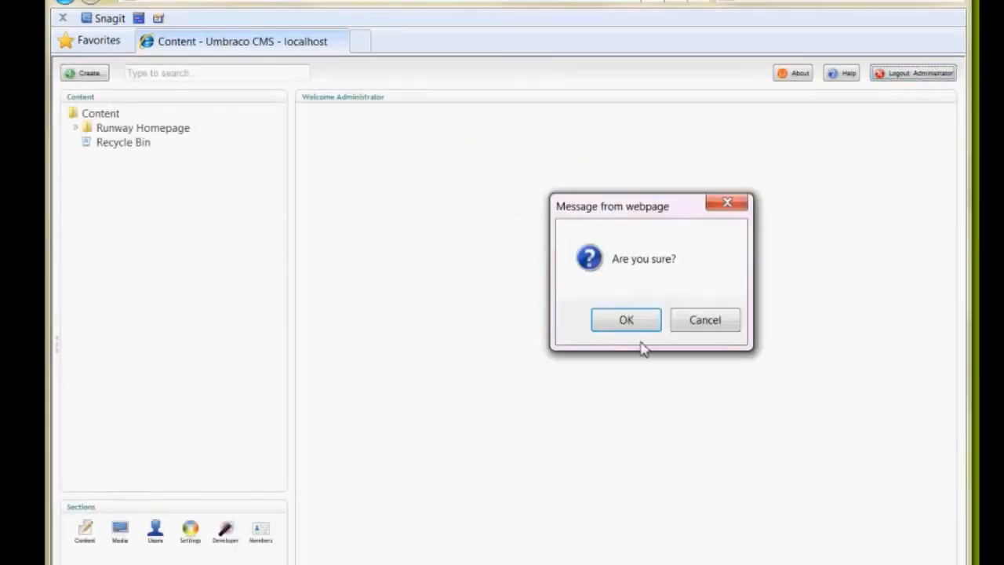
click(608, 320)
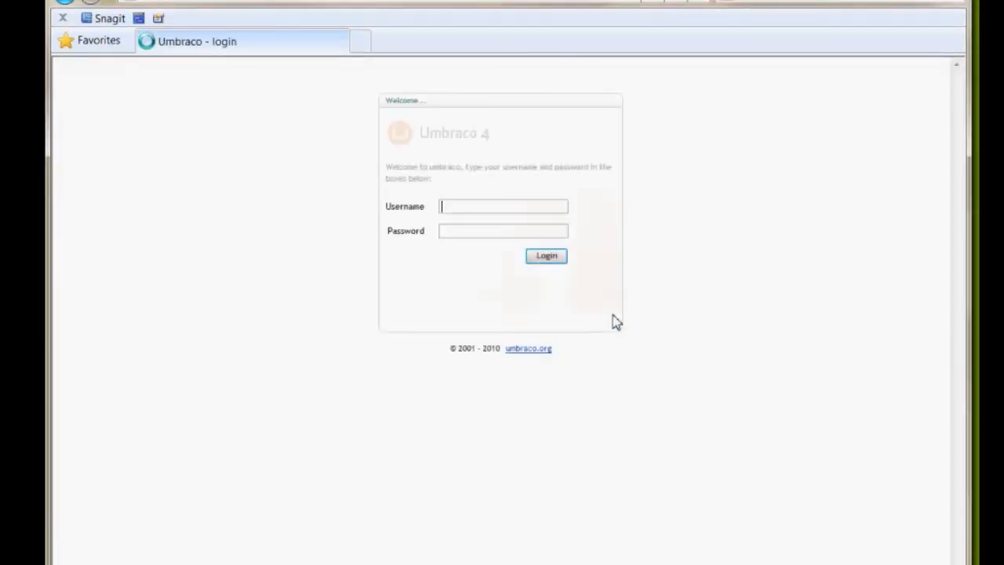